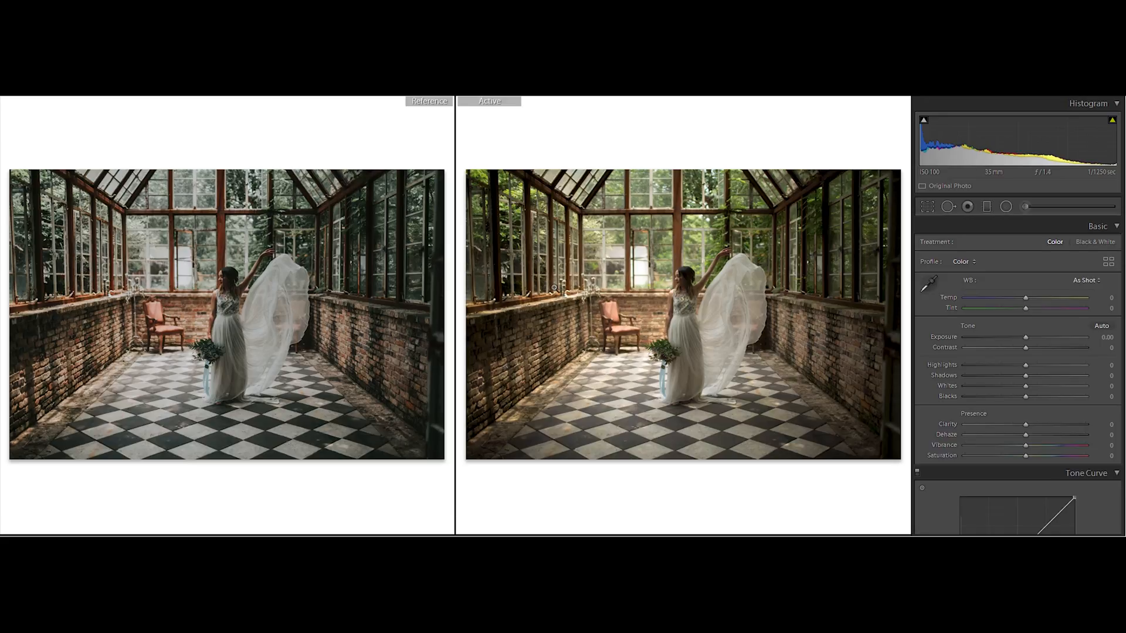
Cool the active photo by setting its white balance temperature to -11.
scroll(1096, 243, "down", 3)
scroll(1050, 240, "up", 1)
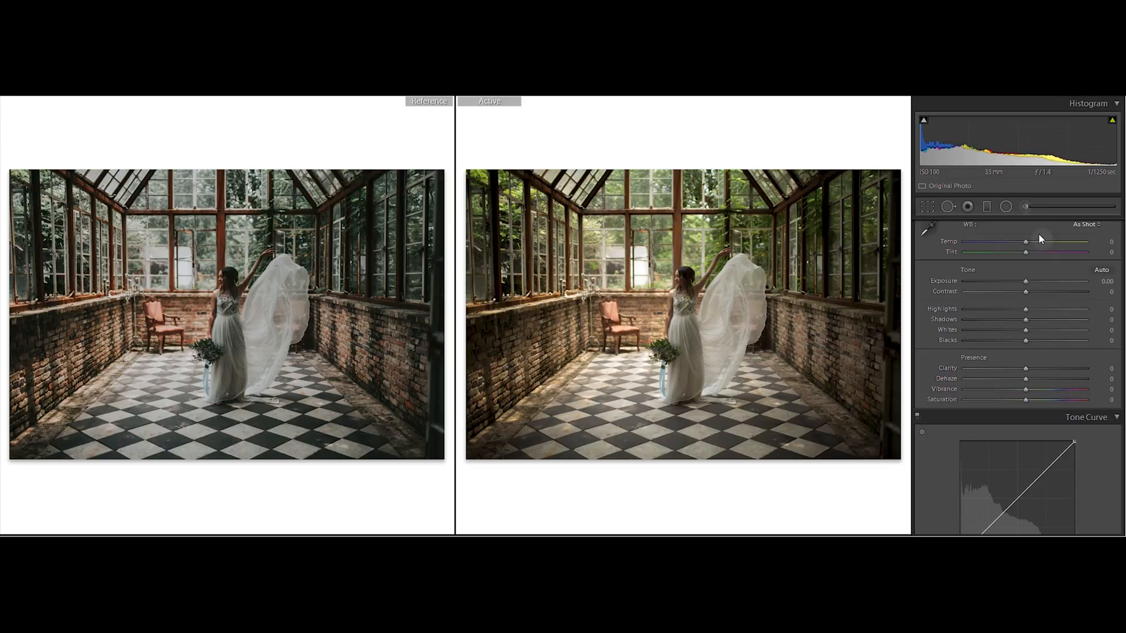
left_click_drag(1025, 242, 1020, 246)
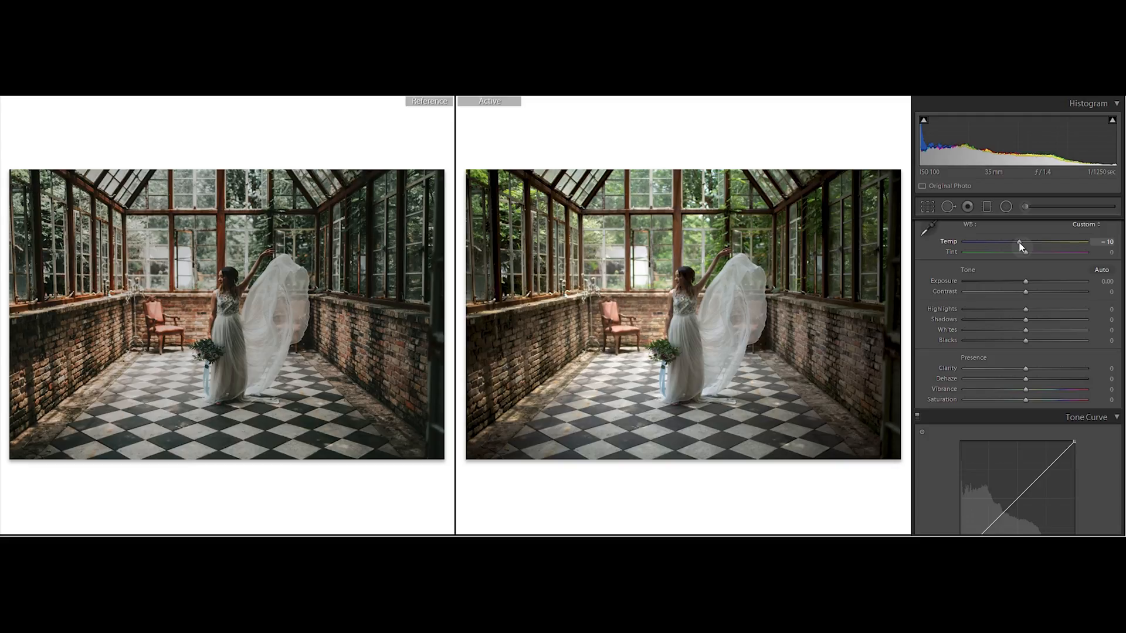
left_click_drag(1021, 246, 1018, 245)
Set Highlights to -29, Shadows to +32, Whites to -35 and Blacks to -17.
scroll(1021, 269, "down", 2)
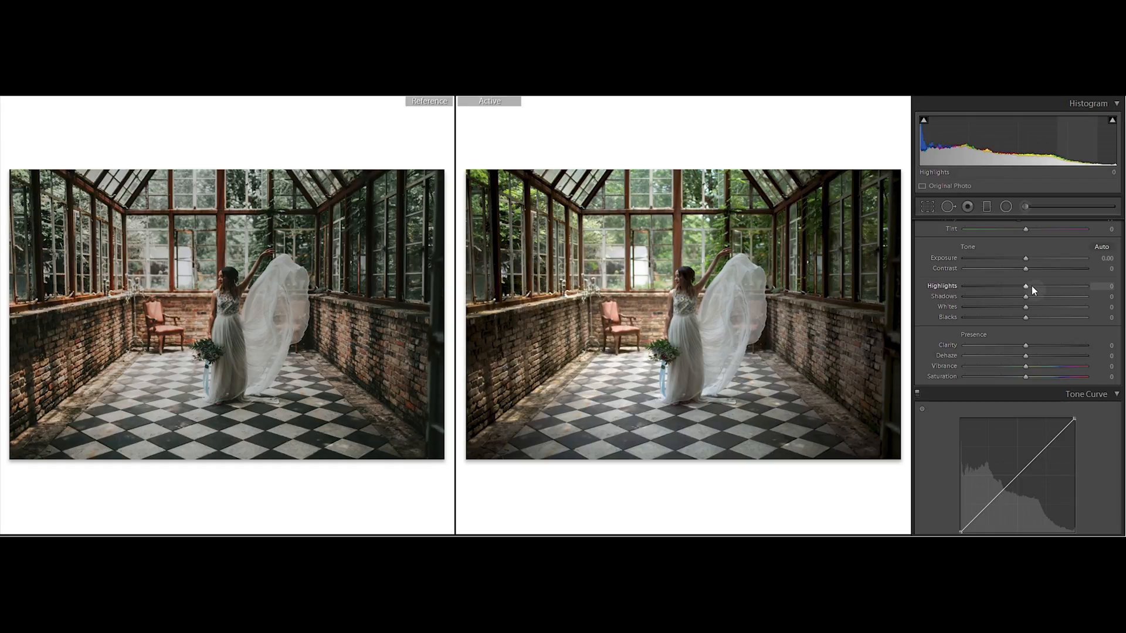
left_click_drag(1014, 286, 1047, 304)
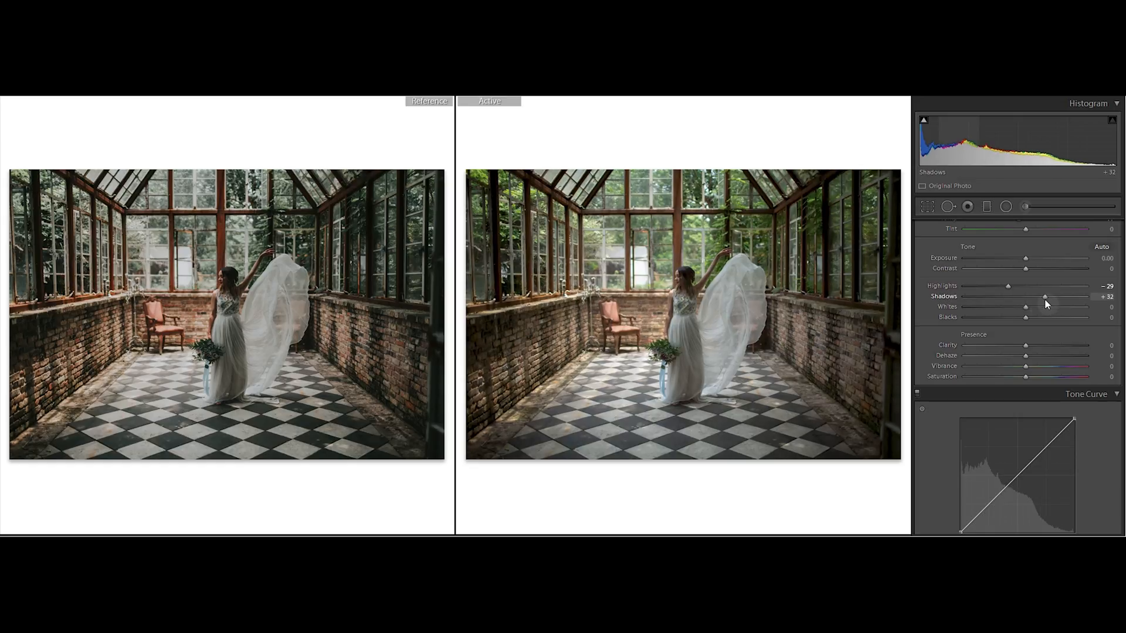
mouse_move(1025, 307)
left_mouse_down()
mouse_move(981, 309)
mouse_move(1004, 305)
left_mouse_up()
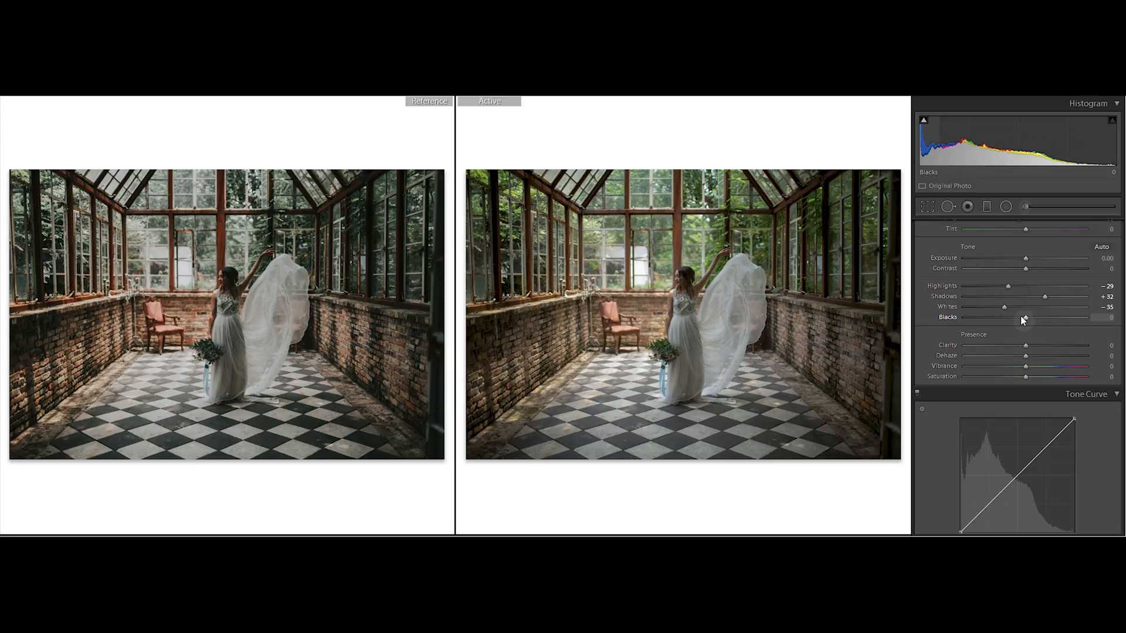
left_click_drag(1021, 317, 1009, 319)
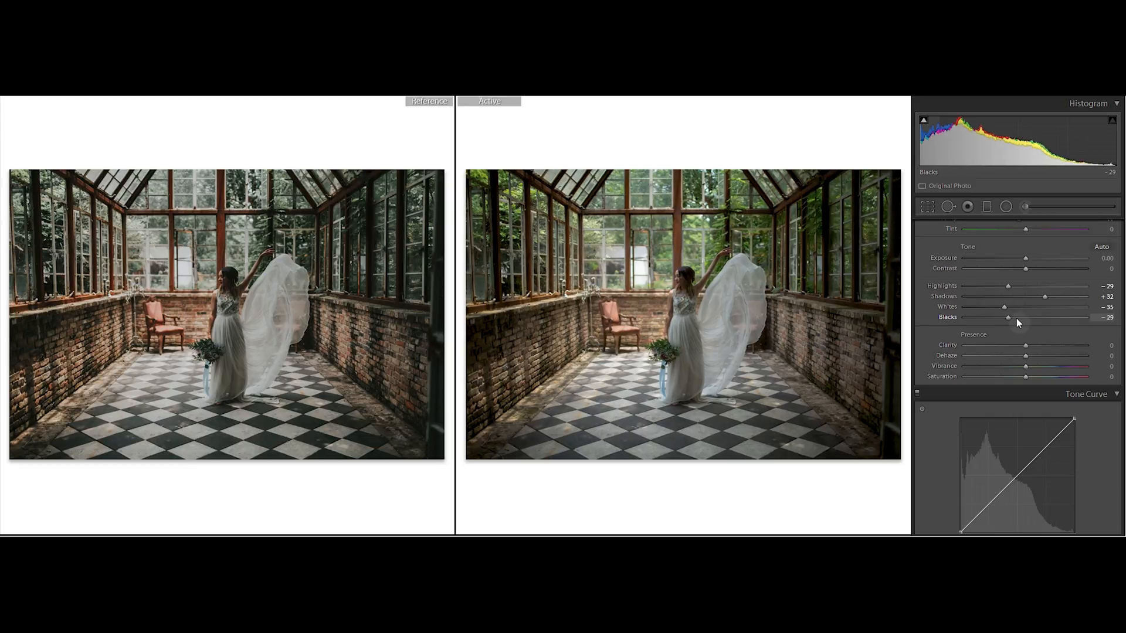
left_click(1015, 319)
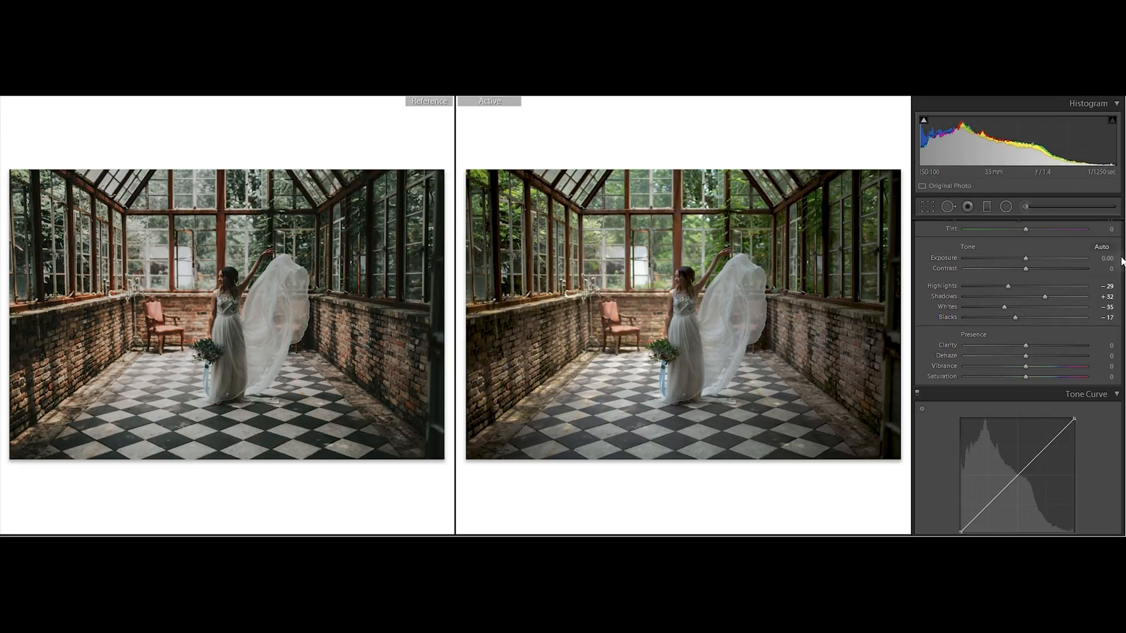
Set Dehaze to +10.
scroll(1017, 382, "down", 5)
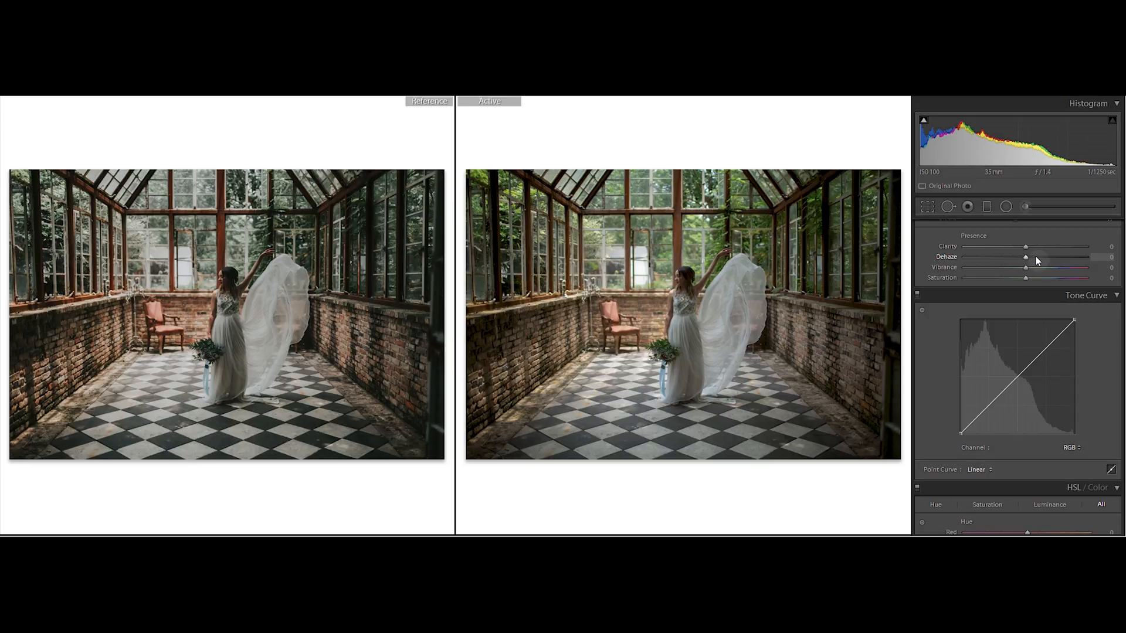
left_click(1035, 258)
left_click_drag(1033, 259, 1032, 258)
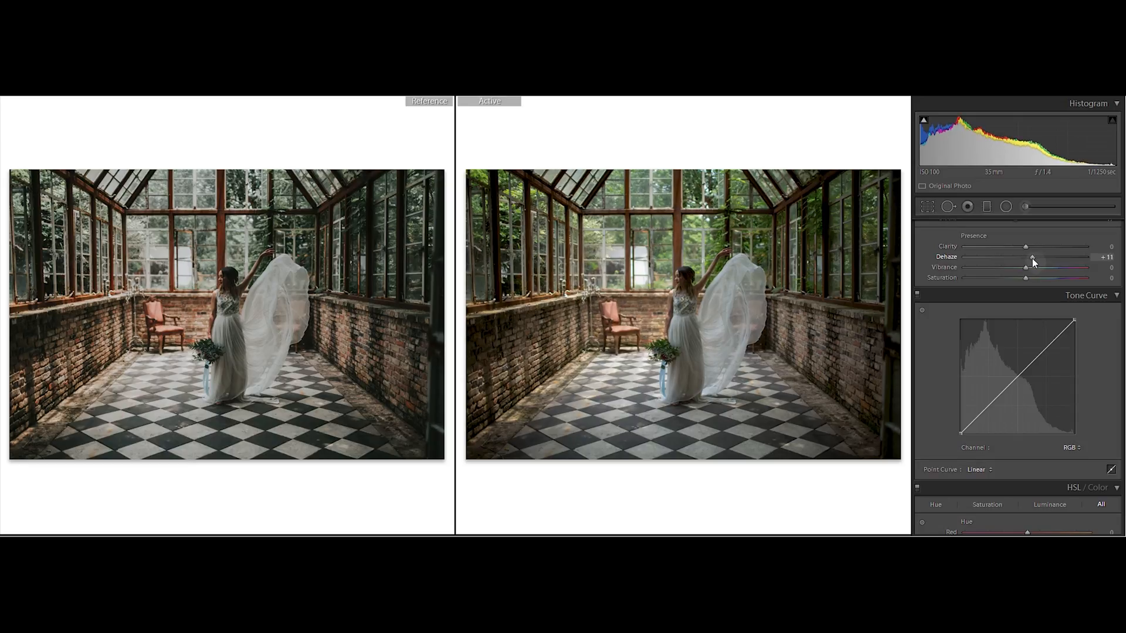
left_click_drag(1032, 258, 1031, 258)
Shape the Red channel's tone curve into a soft S with a lowered white end and slightly darker shadows.
left_click_drag(1074, 321, 1033, 351)
left_click(1071, 448)
left_click(1040, 473)
left_click_drag(988, 398, 988, 407)
Shape the Green channel's tone curve into an S by lowering the white end, lifting the upper midtones and deepening the shadows.
left_click(1071, 448)
left_click(1071, 461)
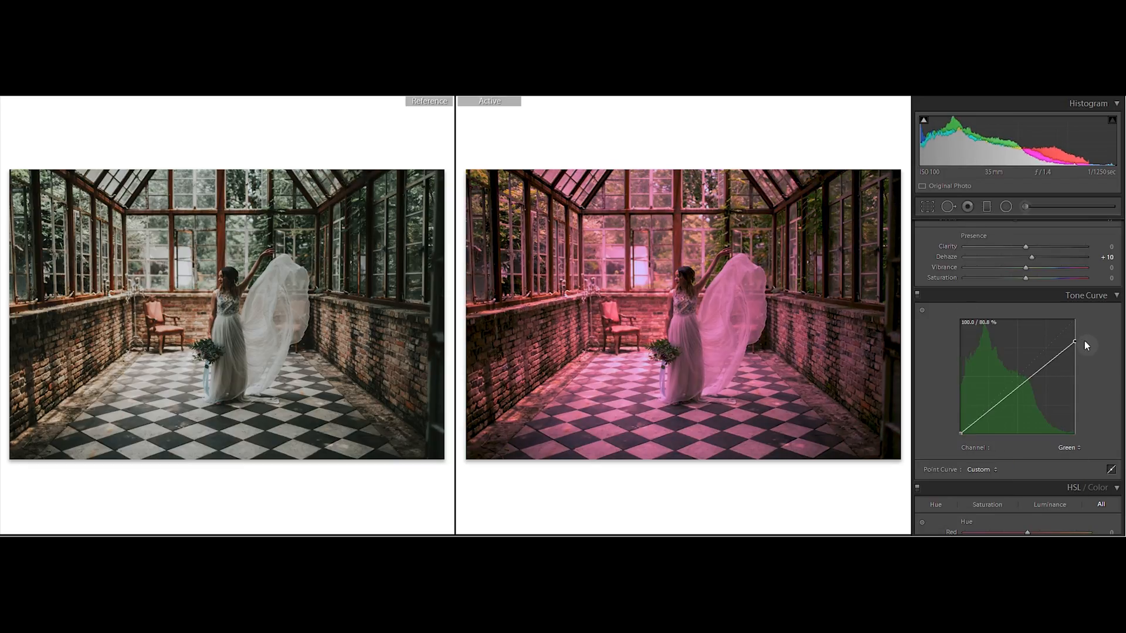
left_click_drag(1033, 371, 1033, 351)
left_click_drag(990, 399, 988, 404)
Shape the Blue channel's tone curve into an S with lifted upper midtones and darker shadows.
left_click(1071, 448)
left_click(1071, 461)
left_click_drag(1039, 355, 1040, 349)
left_click_drag(989, 403, 987, 406)
Fade the RGB tone curve by lowering the white end and raising the black end, with added points in the shadows and midtones.
left_click(1071, 448)
left_click(1070, 454)
left_click_drag(1075, 319, 1076, 332)
left_click_drag(960, 434, 980, 413)
left_click_drag(1026, 379, 1027, 374)
left_click_drag(1076, 332, 1075, 342)
Set Contrast to +28 and Dehaze to +15.
scroll(1027, 264, "up", 2)
mouse_move(1033, 296)
left_mouse_down()
mouse_move(1053, 301)
mouse_move(1043, 297)
left_mouse_up()
scroll(1026, 281, "up", 4)
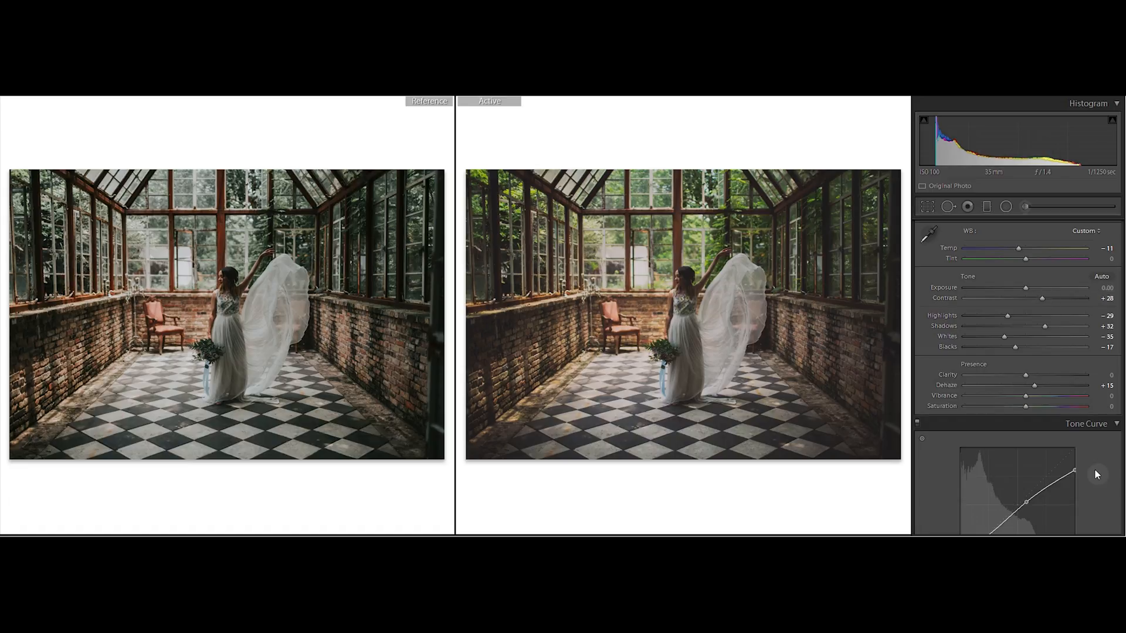
Reduce the yellow saturation to -65.
scroll(1093, 458, "down", 4)
scroll(1024, 297, "down", 10)
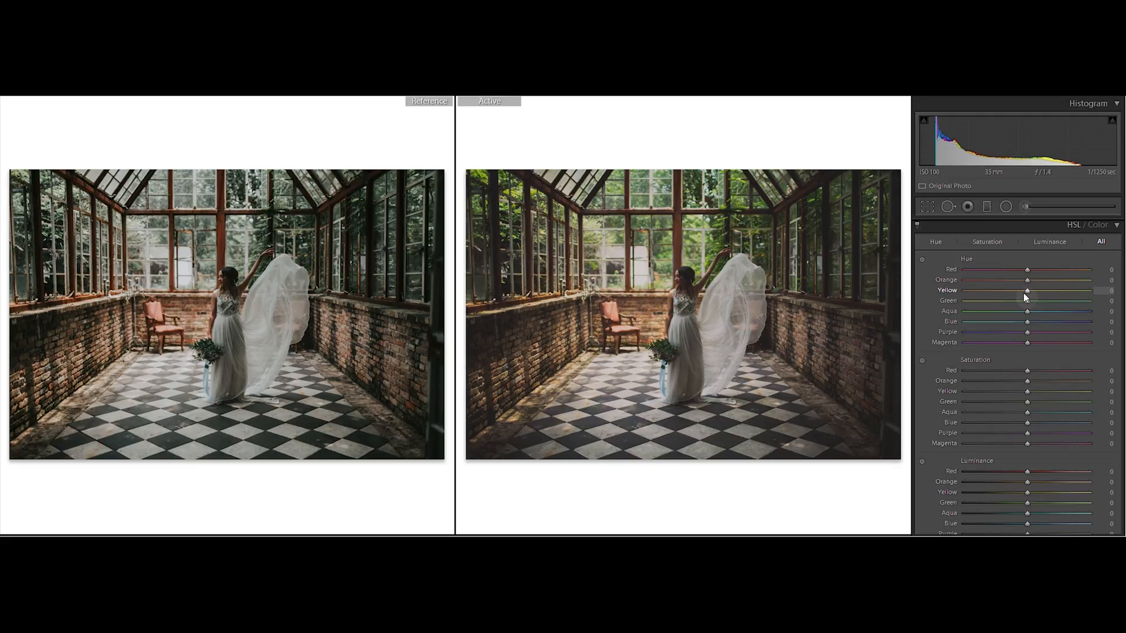
left_click_drag(1028, 397, 1009, 397)
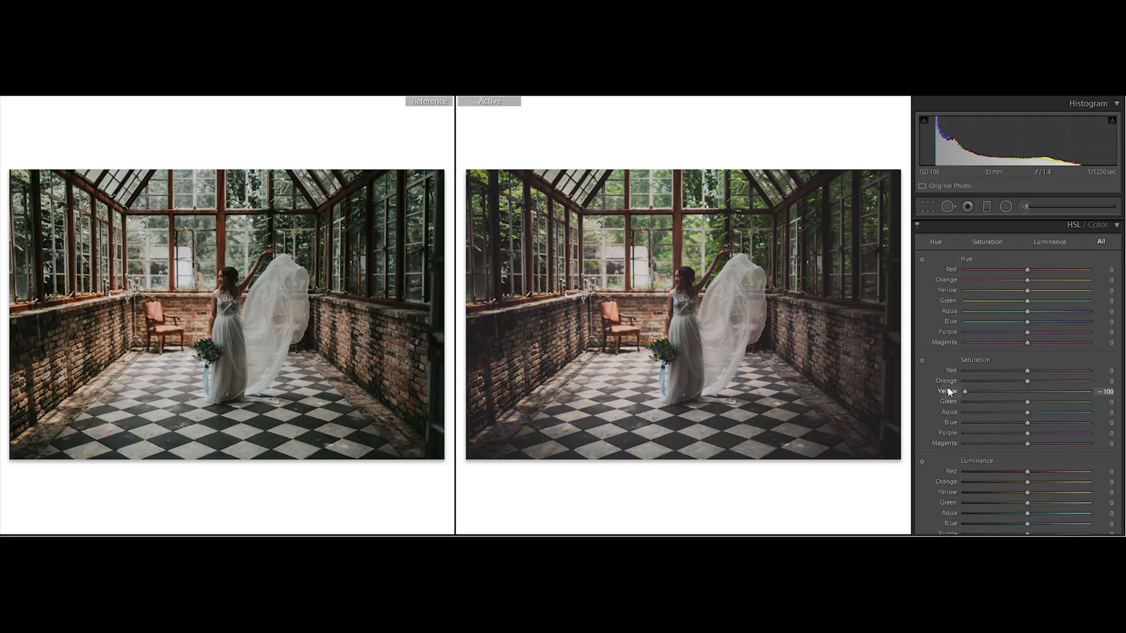
left_click_drag(948, 388, 986, 388)
Set the blue hue to -8 and the blue saturation to -45.
scroll(1023, 305, "down", 1)
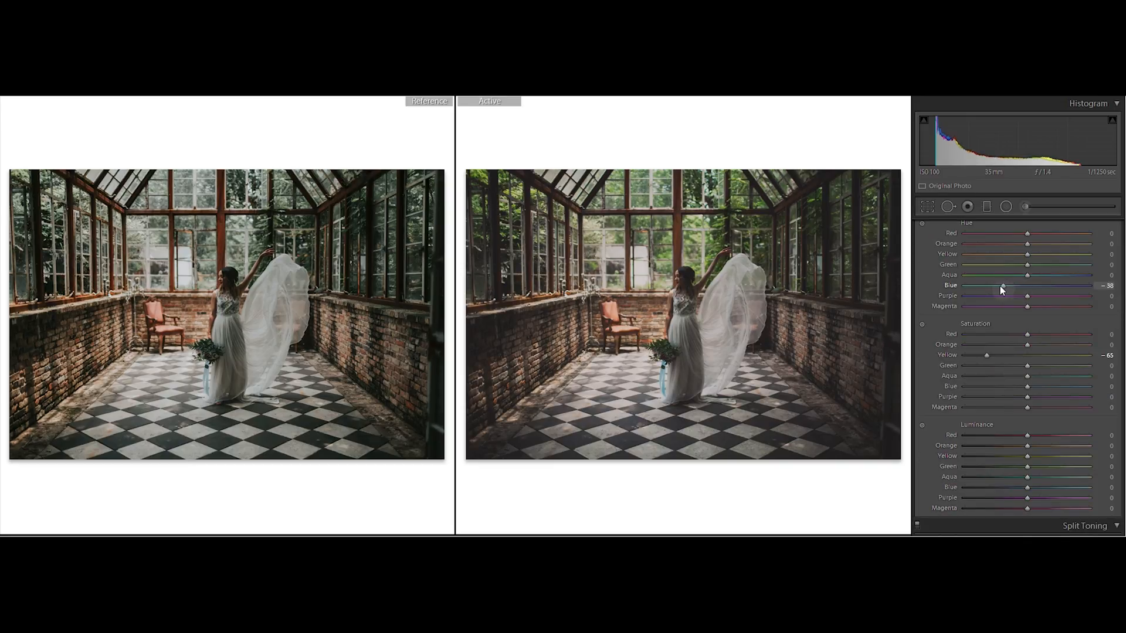
left_click_drag(1017, 291, 1021, 288)
left_click_drag(1022, 385, 1000, 386)
Set the green hue to +41 and the green saturation to -63.
left_click_drag(1050, 266, 1074, 268)
left_click_drag(995, 370, 998, 367)
left_click_drag(1069, 267, 1053, 263)
left_click_drag(996, 366, 988, 365)
left_click_drag(1051, 265, 1056, 266)
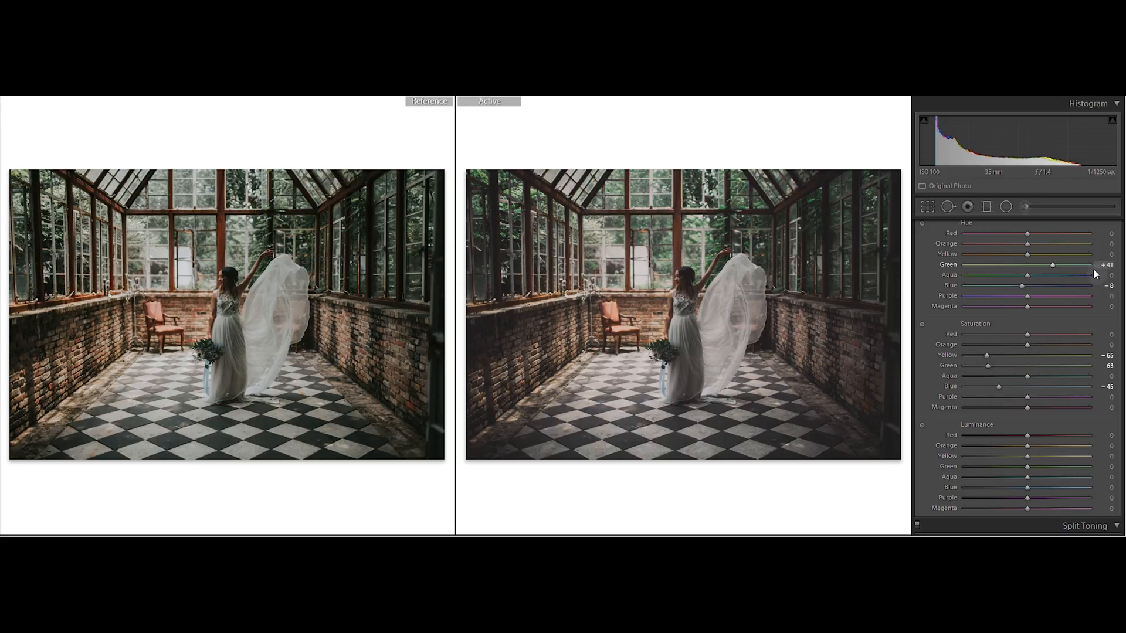
Set the green luminance to -15 and the orange luminance to +12.
scroll(1053, 375, "down", 4)
left_click(1010, 355)
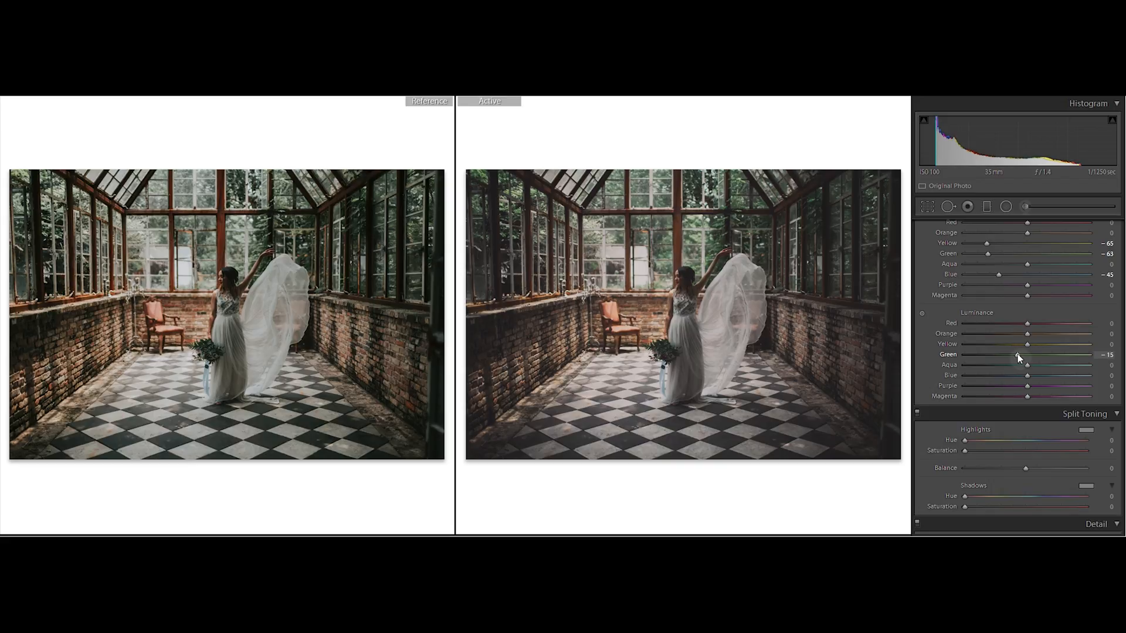
mouse_move(1026, 334)
left_mouse_down()
mouse_move(1052, 332)
mouse_move(1042, 331)
left_mouse_up()
double_click(950, 323)
Set the red saturation to +23 and the red hue to -36.
scroll(1075, 328, "up", 3)
scroll(1065, 318, "up", 2)
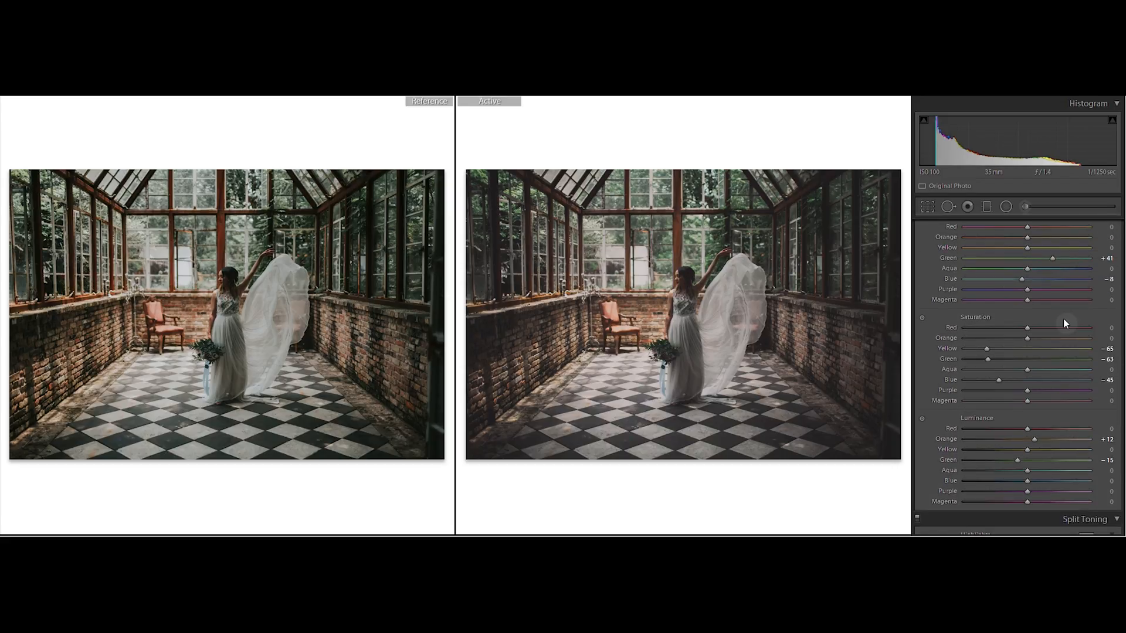
left_click_drag(1025, 330, 1042, 332)
double_click(949, 338)
scroll(1075, 307, "up", 3)
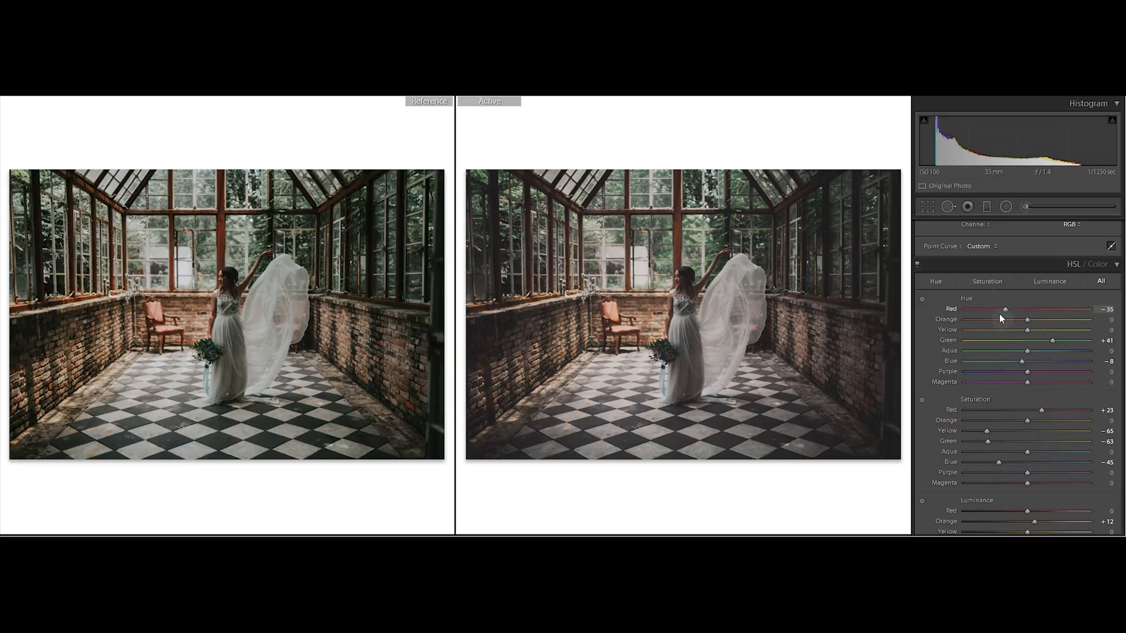
left_click_drag(946, 310, 1021, 309)
Lower Blacks to -40 and raise Exposure to +0.30.
scroll(1108, 317, "up", 3)
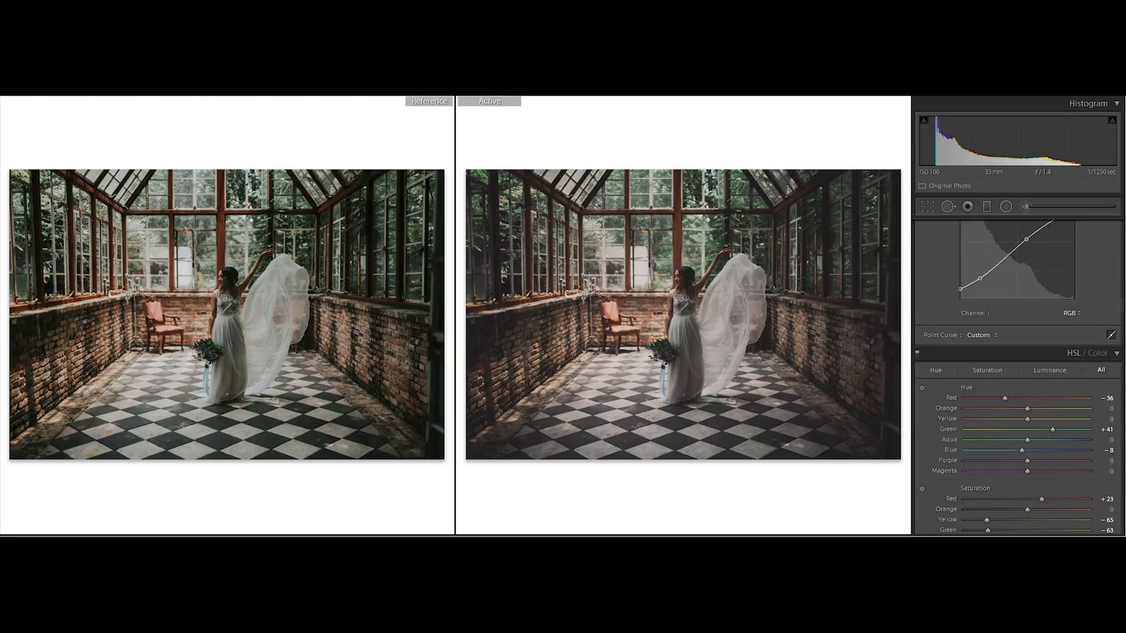
scroll(1053, 273, "up", 5)
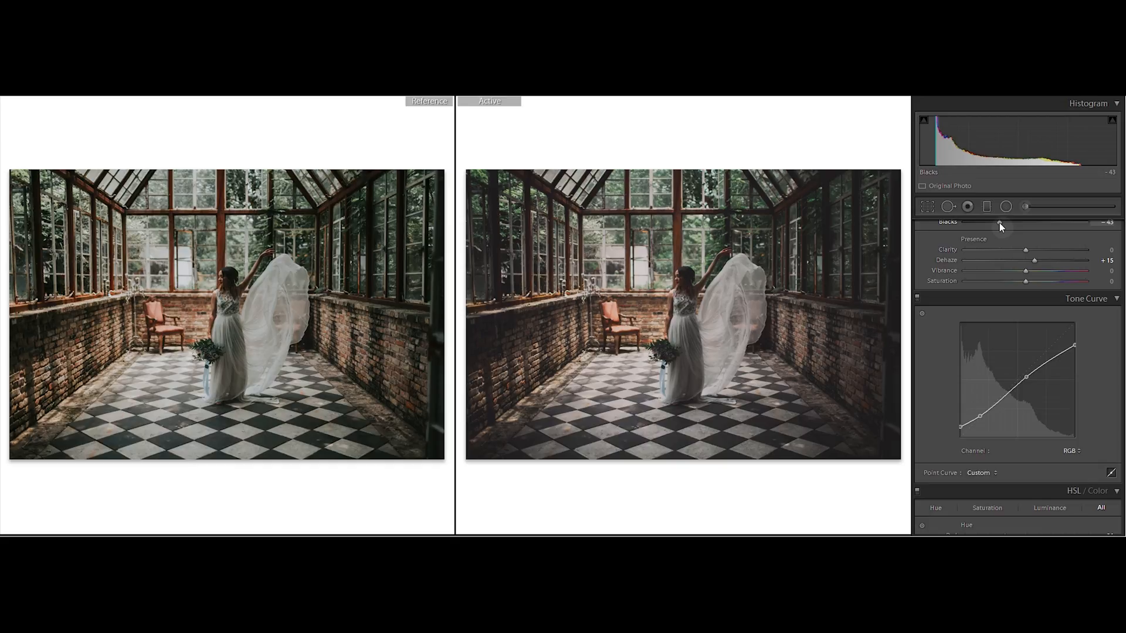
left_click_drag(999, 223, 1002, 223)
scroll(1108, 261, "up", 3)
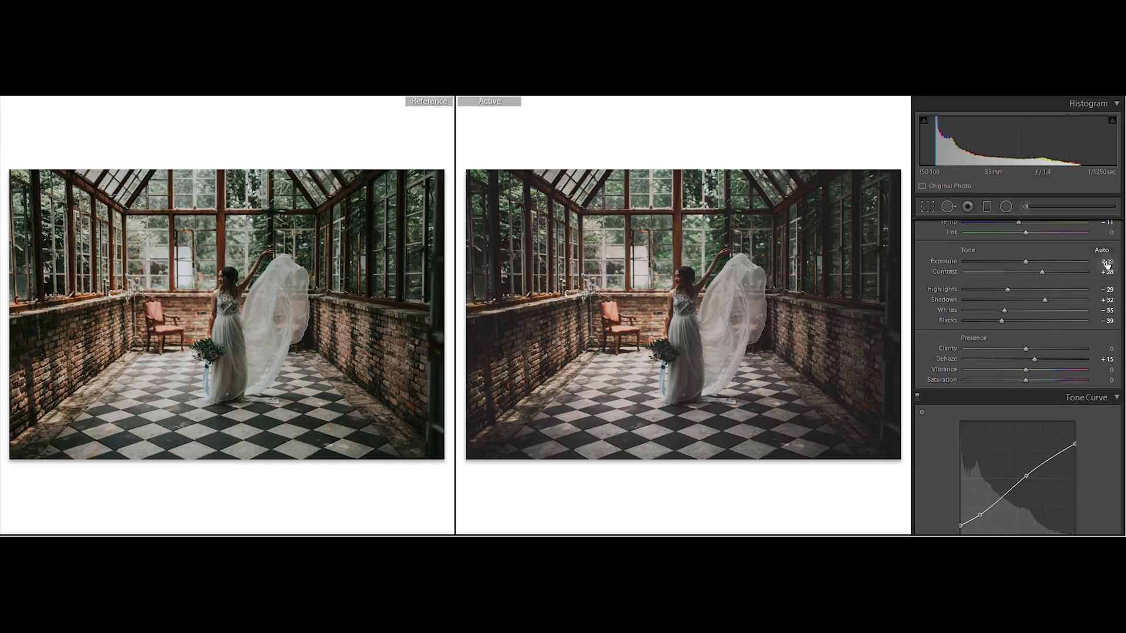
left_click_drag(1002, 320, 1001, 320)
left_click_drag(1025, 262, 1030, 265)
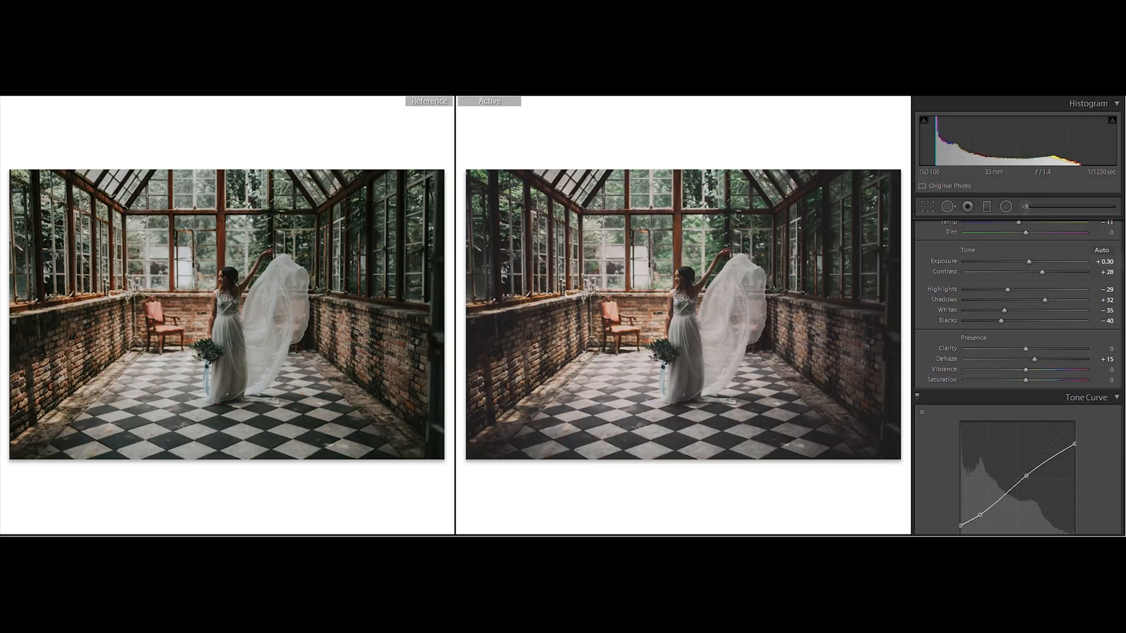
Split-tone the highlights with hue 165 and saturation 6, and the shadows with hue 70 and saturation 8.
scroll(1030, 264, "down", 15)
scroll(1018, 376, "down", 6)
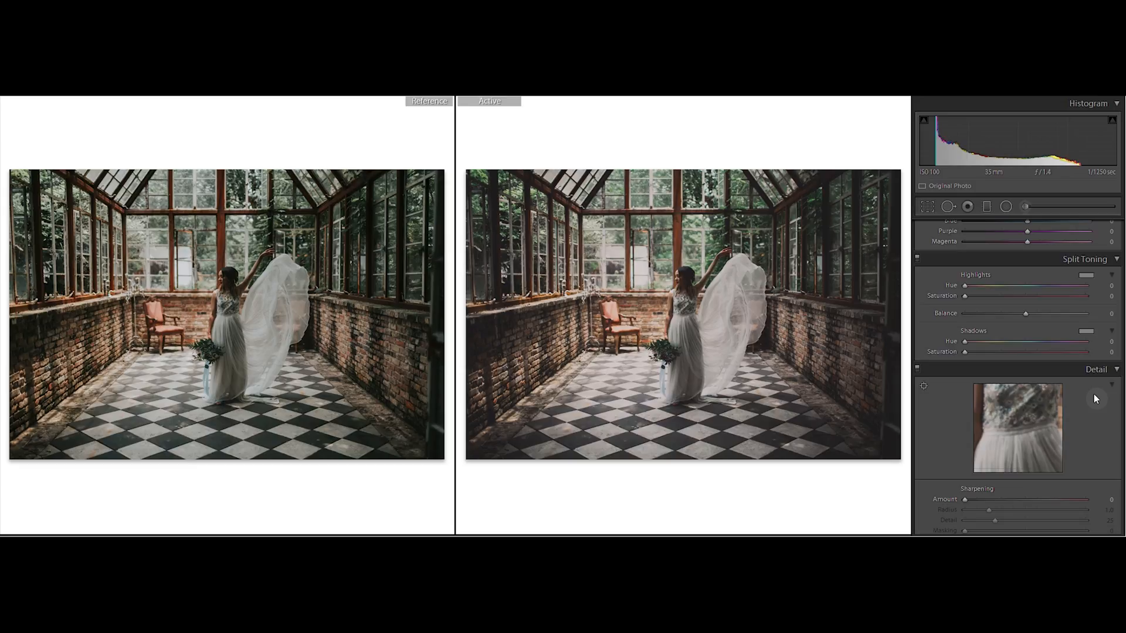
mouse_move(1041, 286)
left_mouse_down()
mouse_move(973, 298)
mouse_move(1021, 287)
left_mouse_up()
left_click(992, 296)
mouse_move(970, 350)
left_mouse_down()
mouse_move(1000, 352)
mouse_move(977, 352)
mouse_move(987, 347)
left_mouse_up()
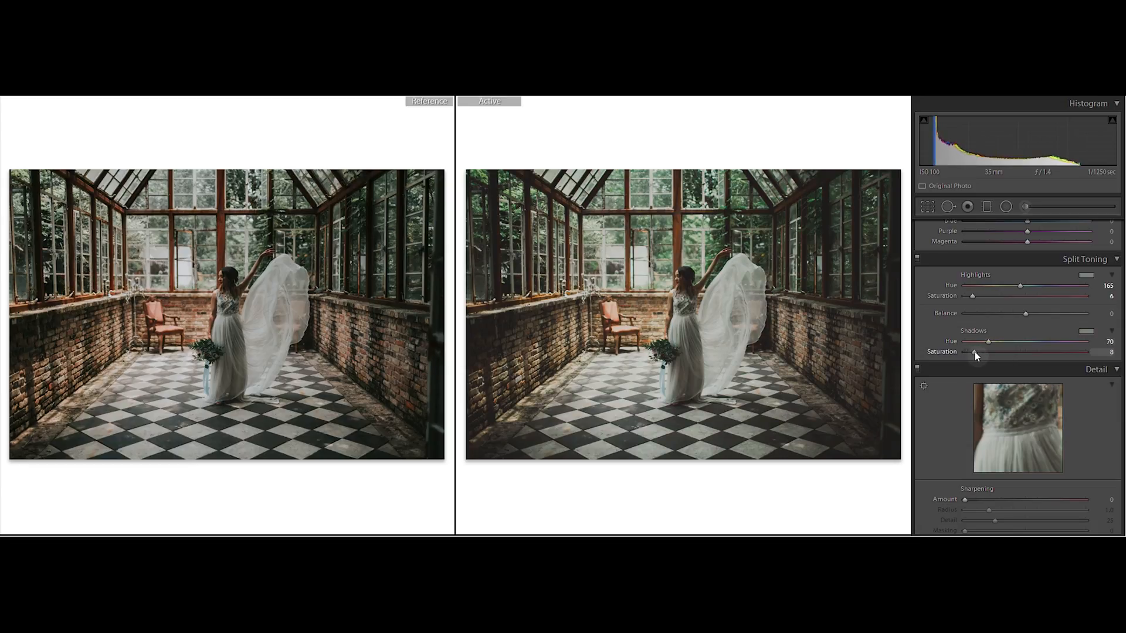
Change the split-toning highlight hue to 241 and the shadow saturation to 10.
left_click_drag(1021, 286, 1040, 287)
left_click_drag(976, 351, 977, 351)
scroll(1018, 375, "down", 1)
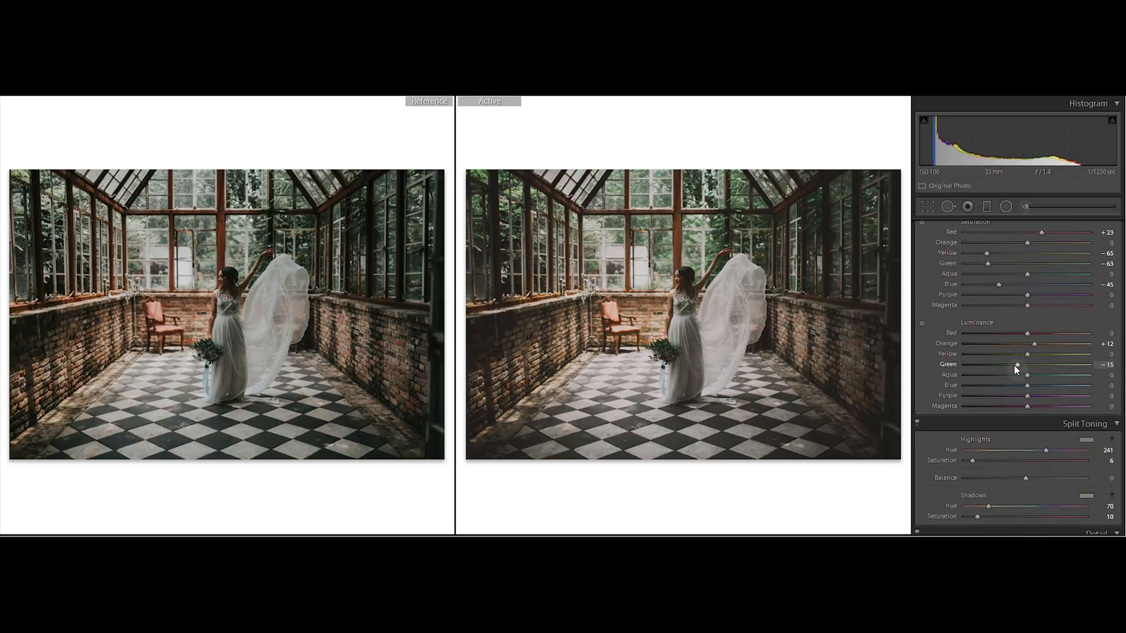
Set Dehaze to +29, Vibrance to -9, Whites to -31 and Highlights to -21.
scroll(1014, 365, "up", 10)
left_click_drag(1026, 382, 1048, 371)
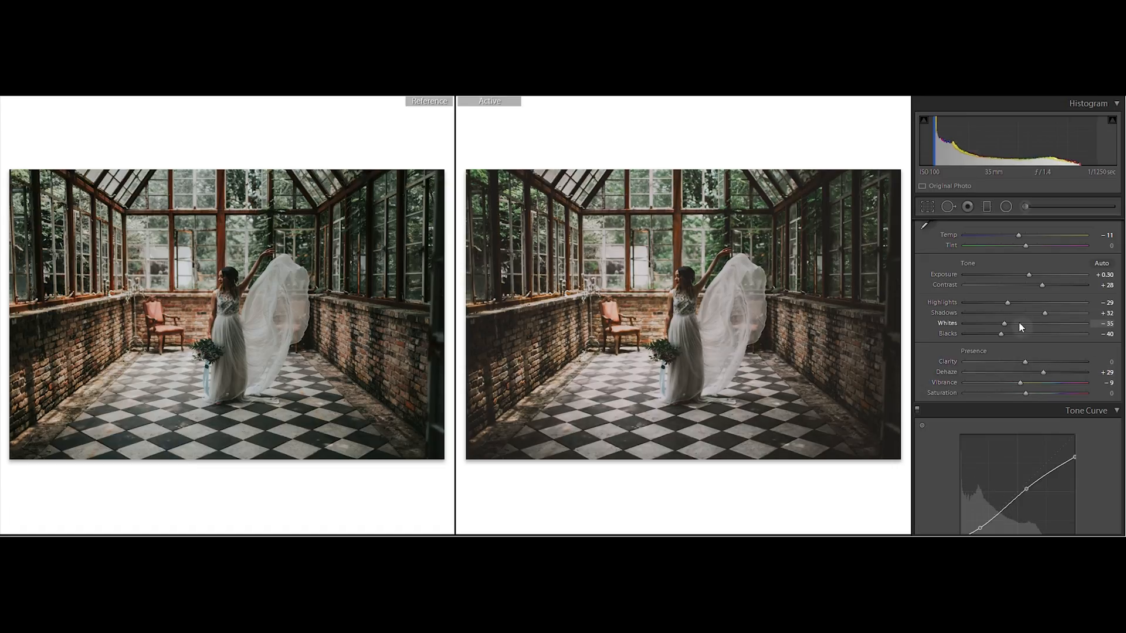
mouse_move(1004, 323)
left_mouse_down()
mouse_move(1025, 305)
mouse_move(1012, 305)
left_mouse_up()
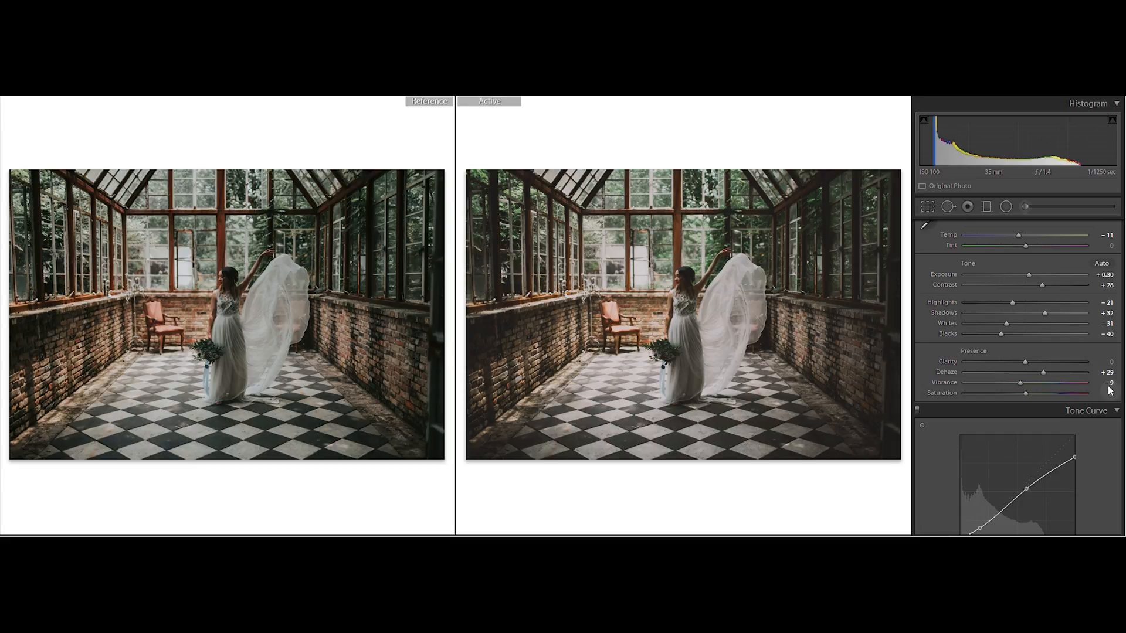
Try reshaping the dark end of the RGB tone curve, and undo the change.
left_click_drag(1124, 269, 1125, 304)
left_click_drag(960, 377, 980, 368)
key("ctrl+z")
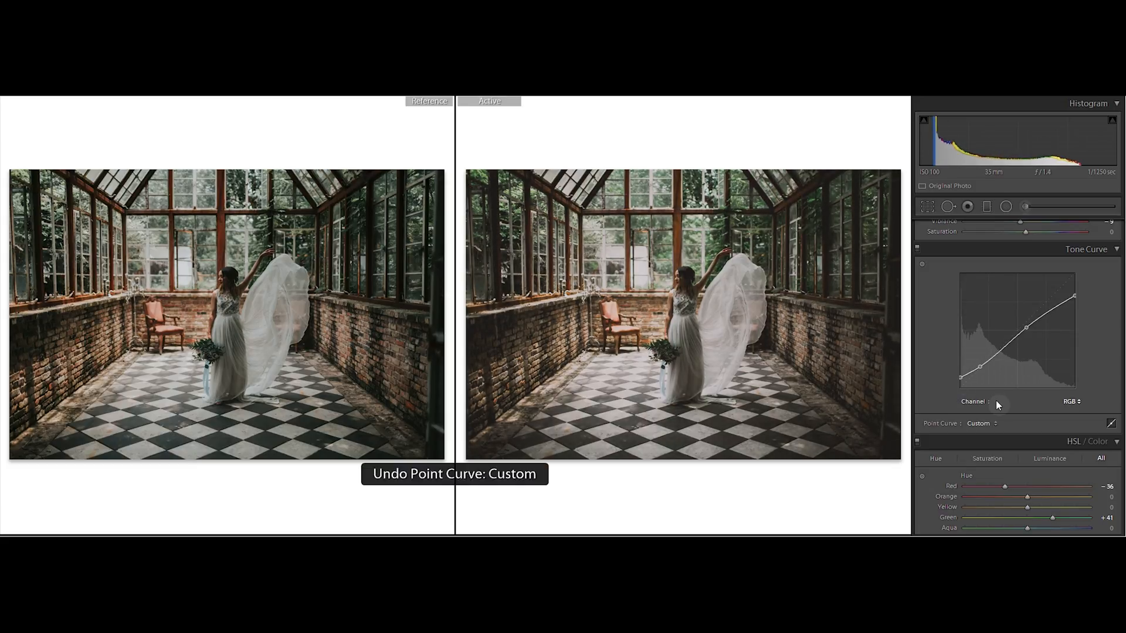
Raise the black point of the Green channel's tone curve to 2.7 %.
scroll(1017, 377, "down", 2)
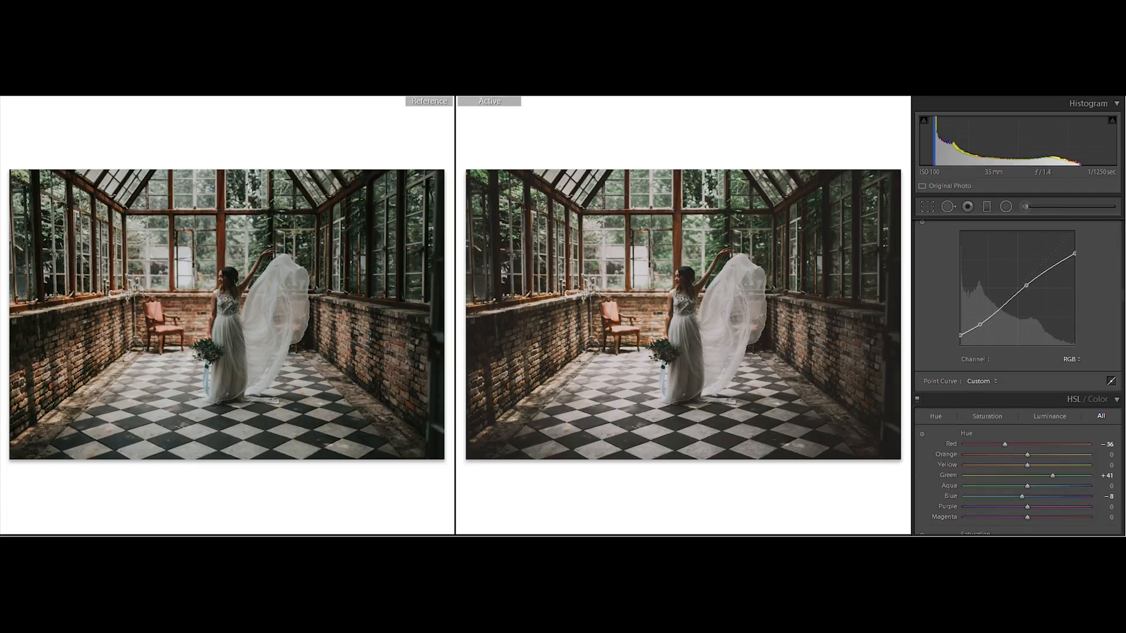
scroll(1064, 369, "up", 1)
left_click(1069, 372)
left_click(1027, 403)
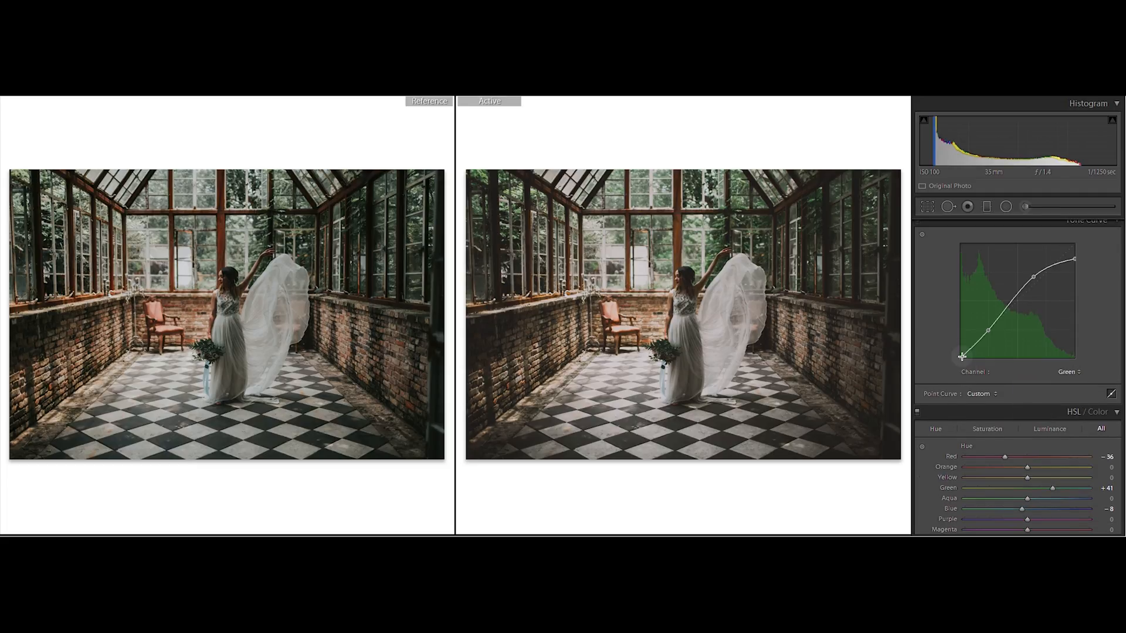
left_click_drag(962, 356, 953, 359)
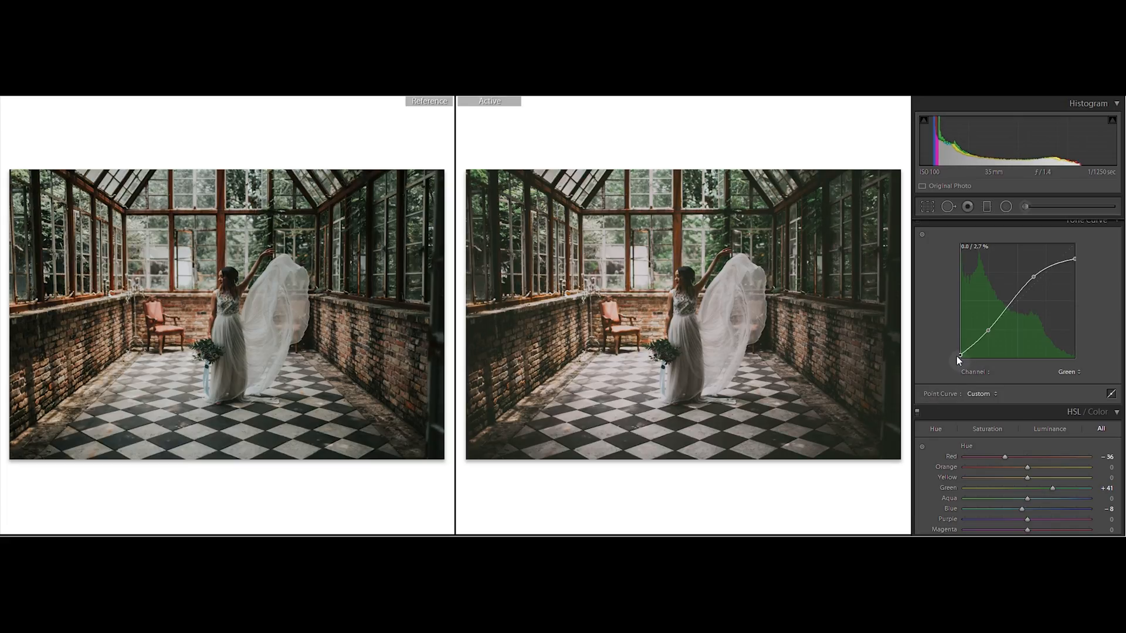
Set Vibrance to -17 and Tint to -5.
scroll(1016, 341, "up", 2)
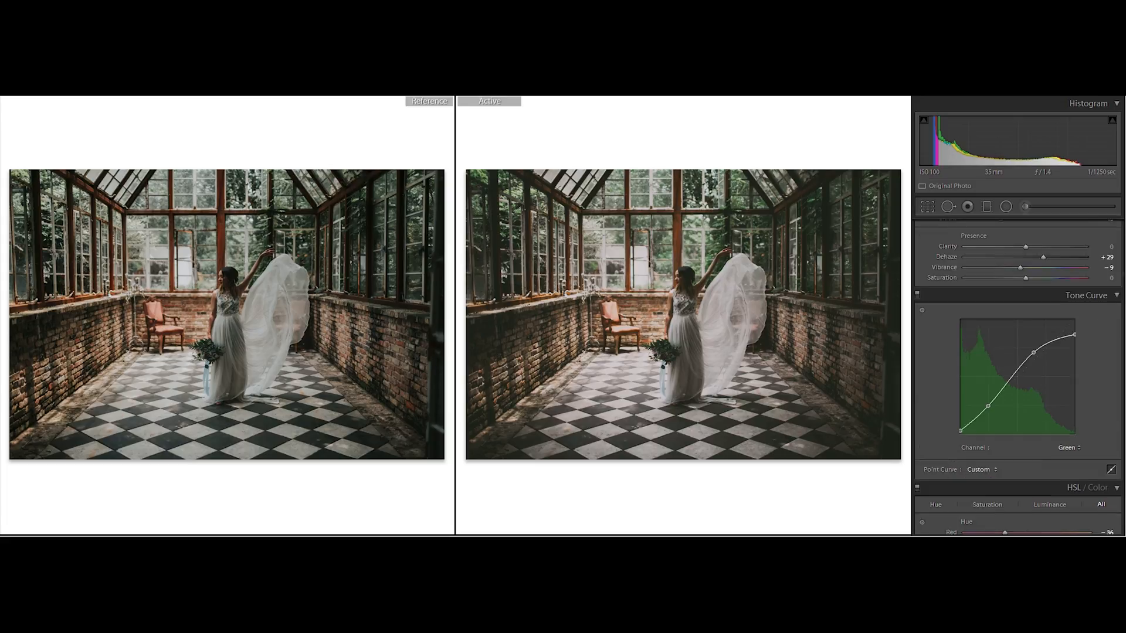
scroll(1017, 352, "up", 4)
left_click_drag(1021, 403, 1015, 402)
left_click_drag(1018, 255, 1025, 265)
key("ctrl+z")
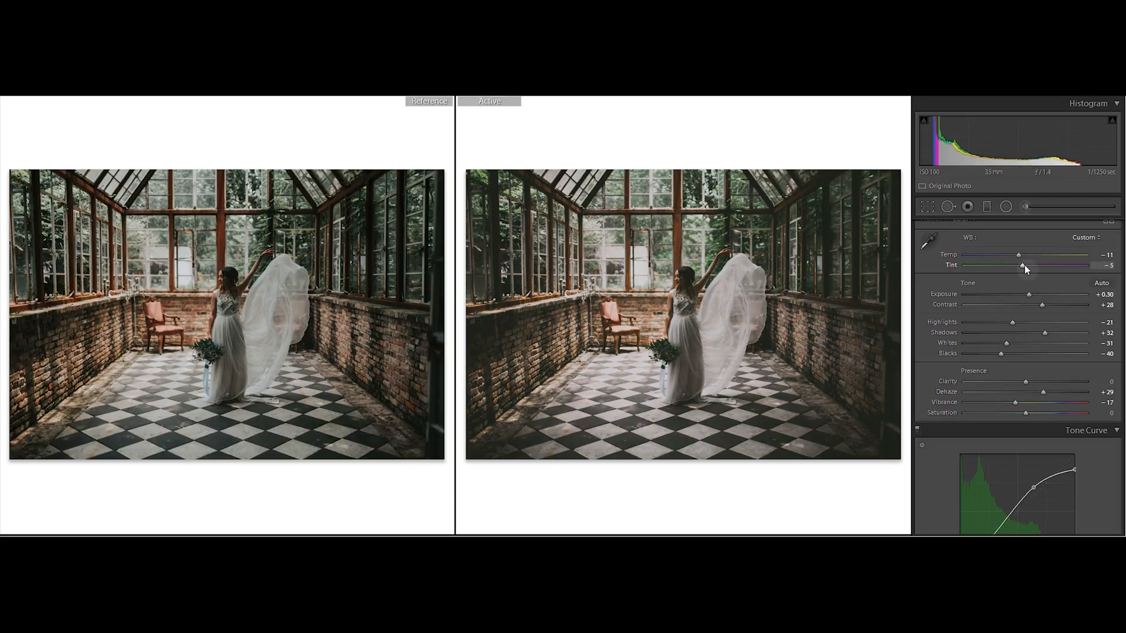
key("Tab")
key("Tab")
Set the Blue saturation in the HSL adjustments to -20.
scroll(1017, 375, "down", 10)
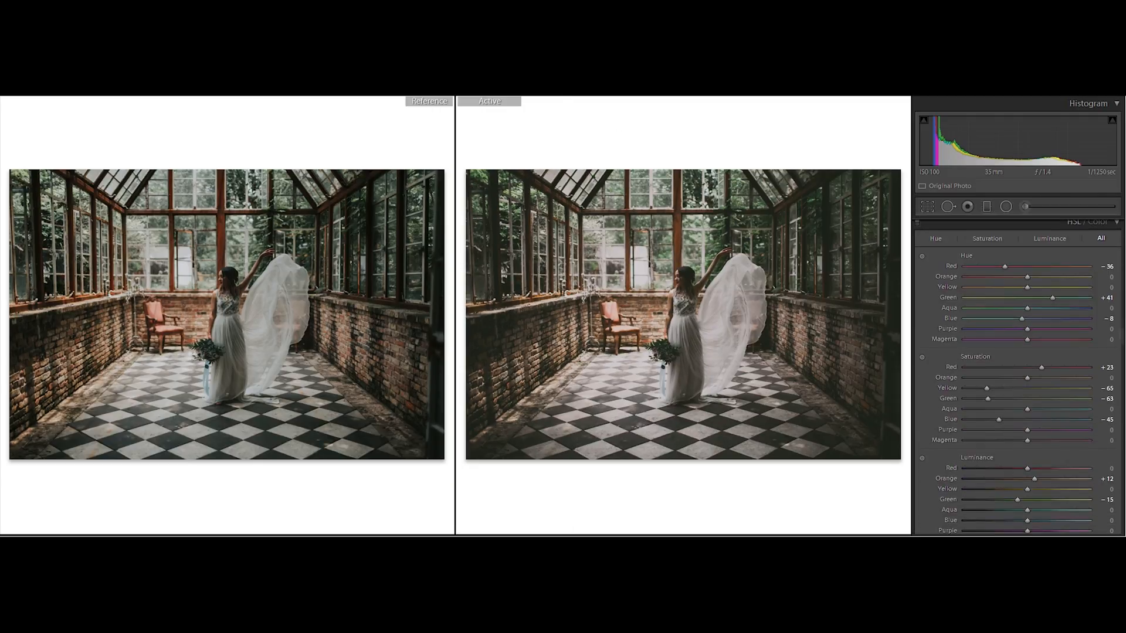
left_click(1013, 420)
Set the Split Toning highlights to Hue 211 and Saturation 11.
scroll(1082, 354, "down", 4)
left_click(988, 386)
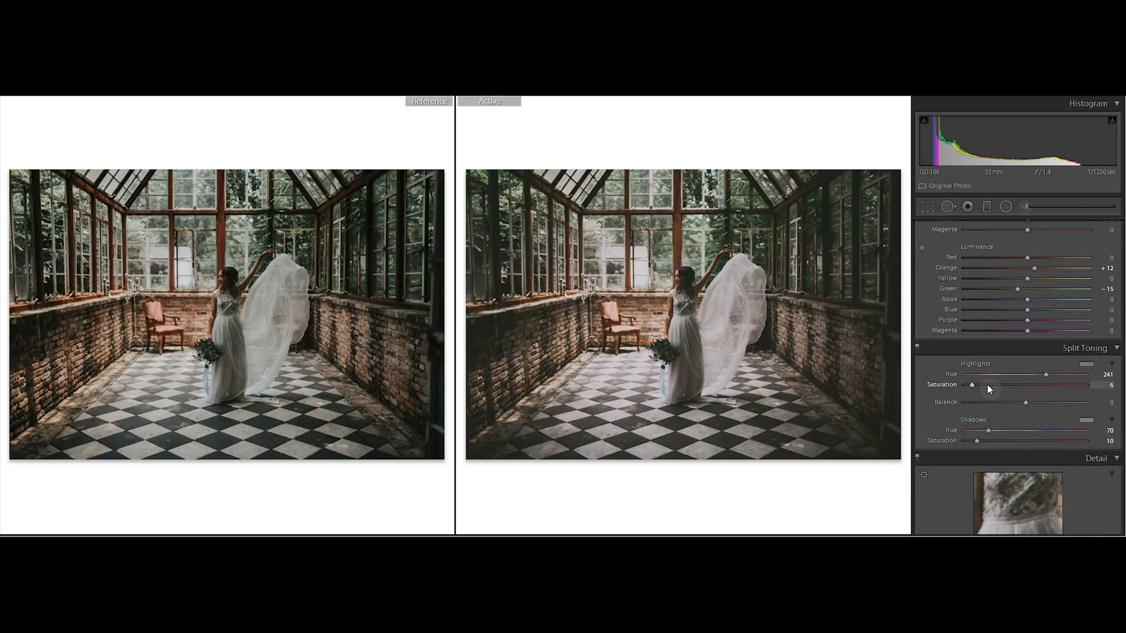
left_click(1040, 375)
key("Down")
key("Up")
key("Up")
key("Down")
key("Down")
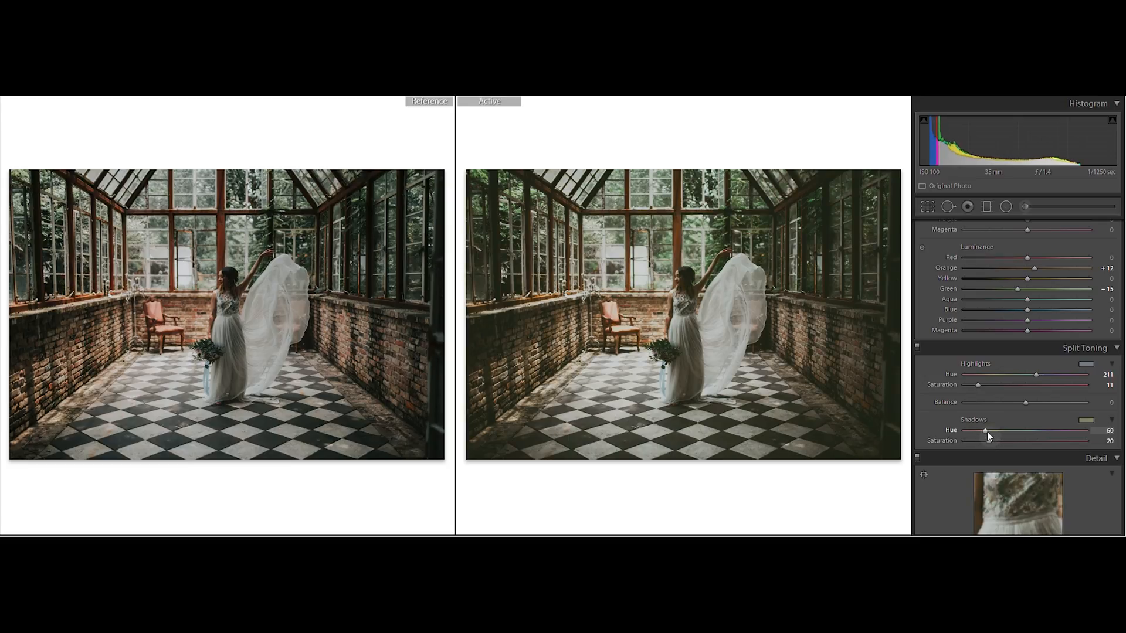
Set the Split Toning shadows to Hue 65 and Saturation 10.
key("Up")
key("Down")
key("Down")
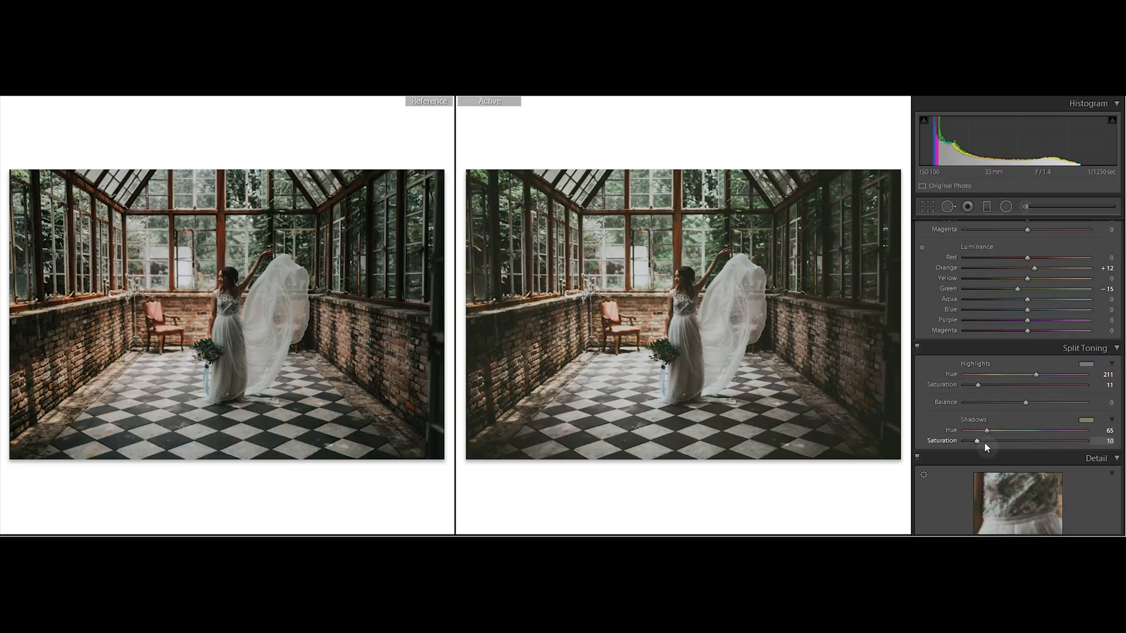
scroll(997, 431, "down", 1)
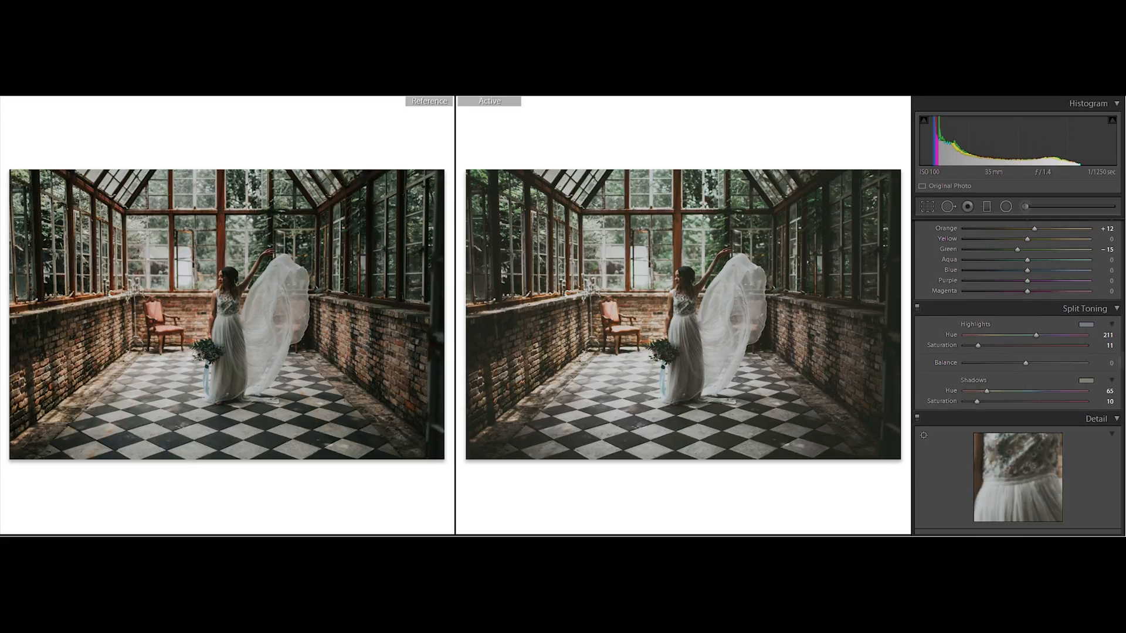
Set the HSL Orange saturation to +15, Red luminance to -5 and Orange luminance to +7.
scroll(1053, 311, "up", 5)
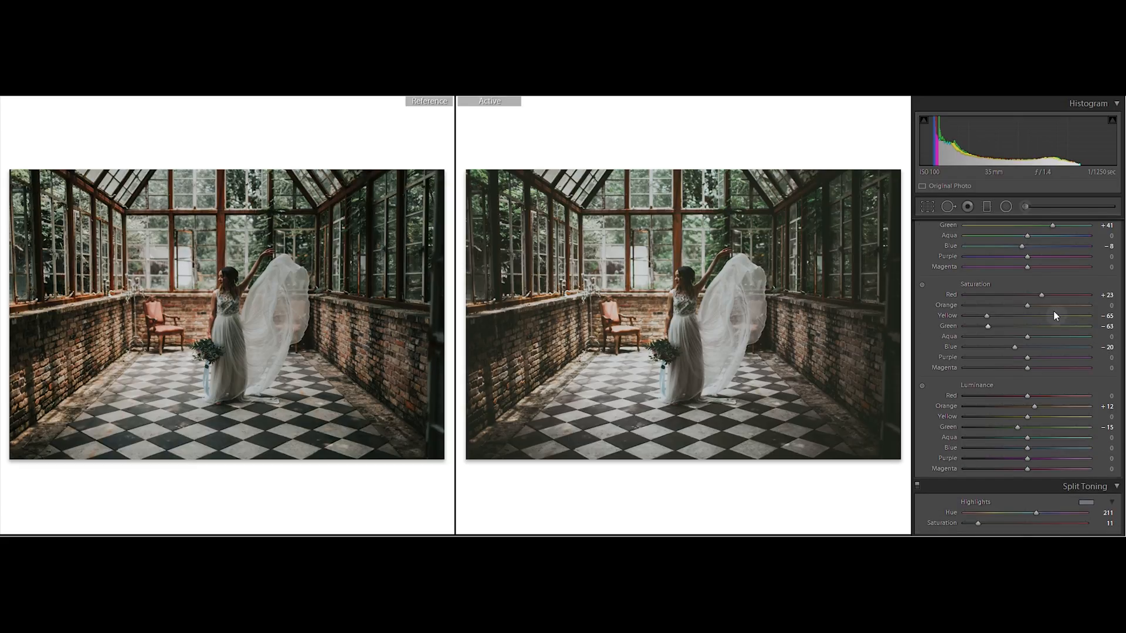
key("Up")
key("Up")
key("Up")
left_click_drag(1033, 406, 1030, 407)
Set the HSL Red hue to -41, Orange hue to -15, Green saturation to -78 and Green luminance to -20.
scroll(1110, 305, "up", 3)
left_click_drag(1031, 305, 1028, 304)
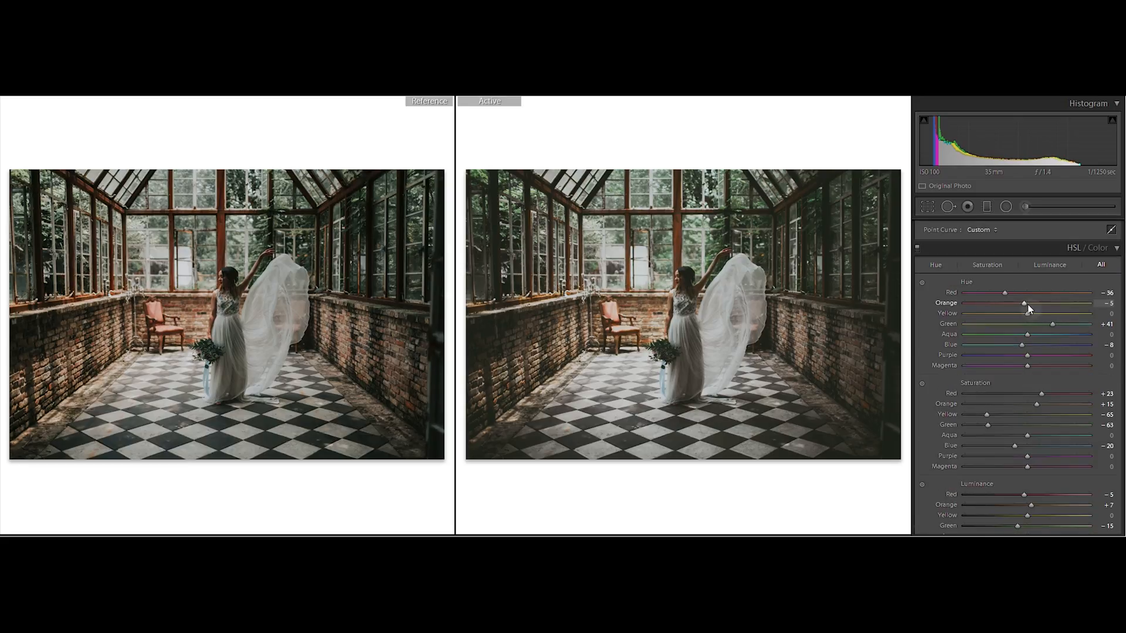
scroll(1030, 307, "down", 1)
scroll(1030, 306, "down", 1)
scroll(1008, 292, "down", 1)
scroll(1120, 331, "down", 3)
scroll(1018, 445, "down", 1)
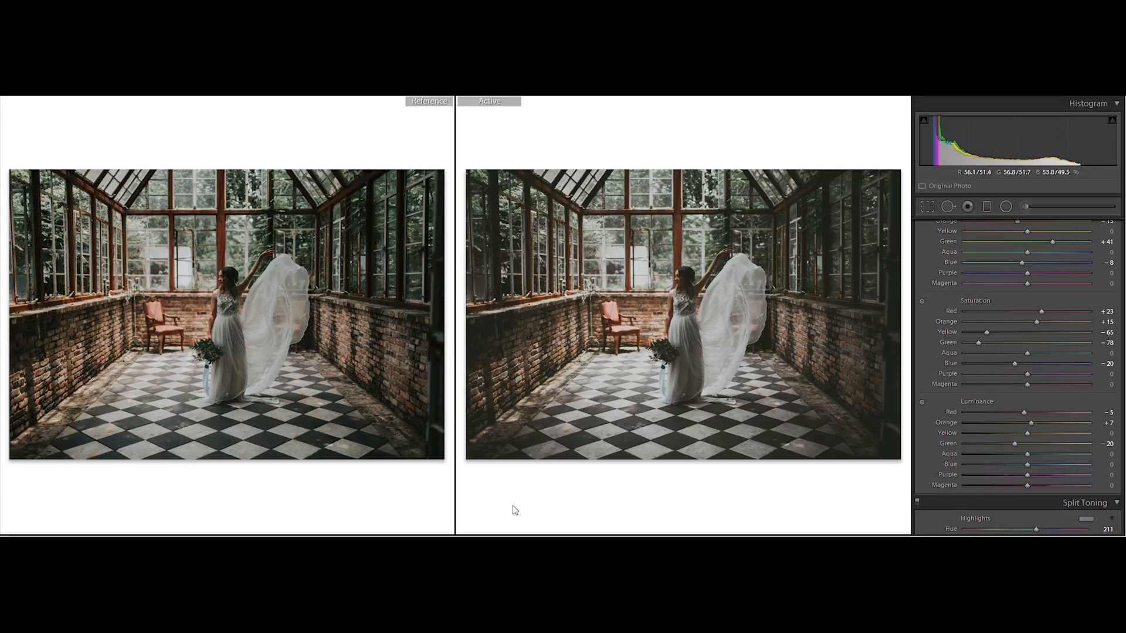
In the single-photo view, set Sharpening Amount to 33 and Masking to 95, and Noise Reduction Luminance and Color to 5.
left_click(13, 544)
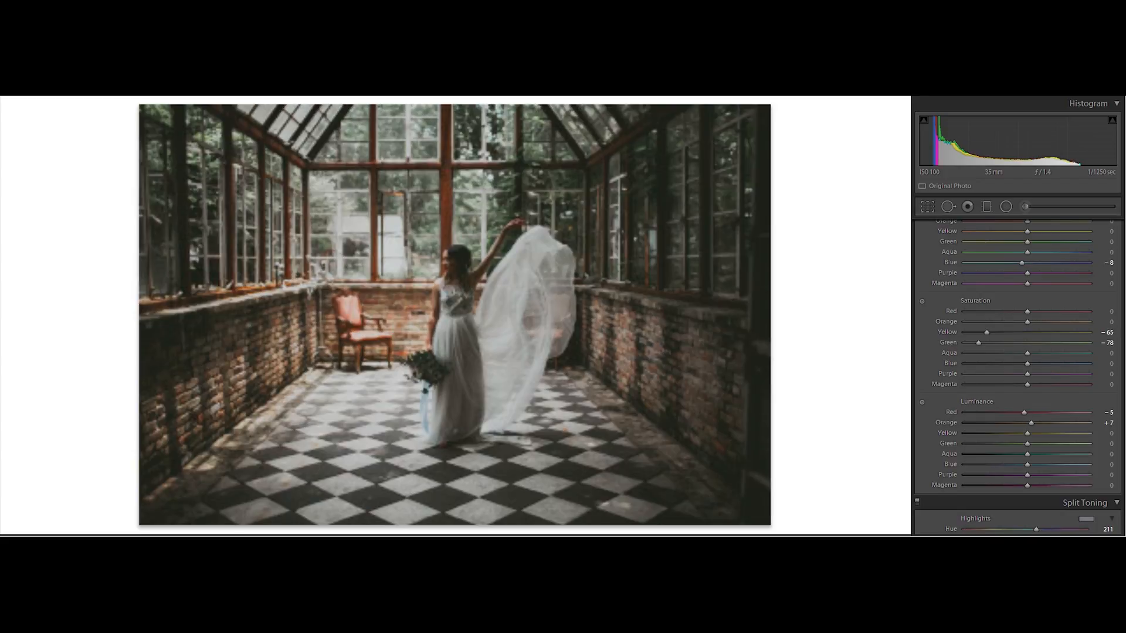
scroll(1018, 376, "down", 6)
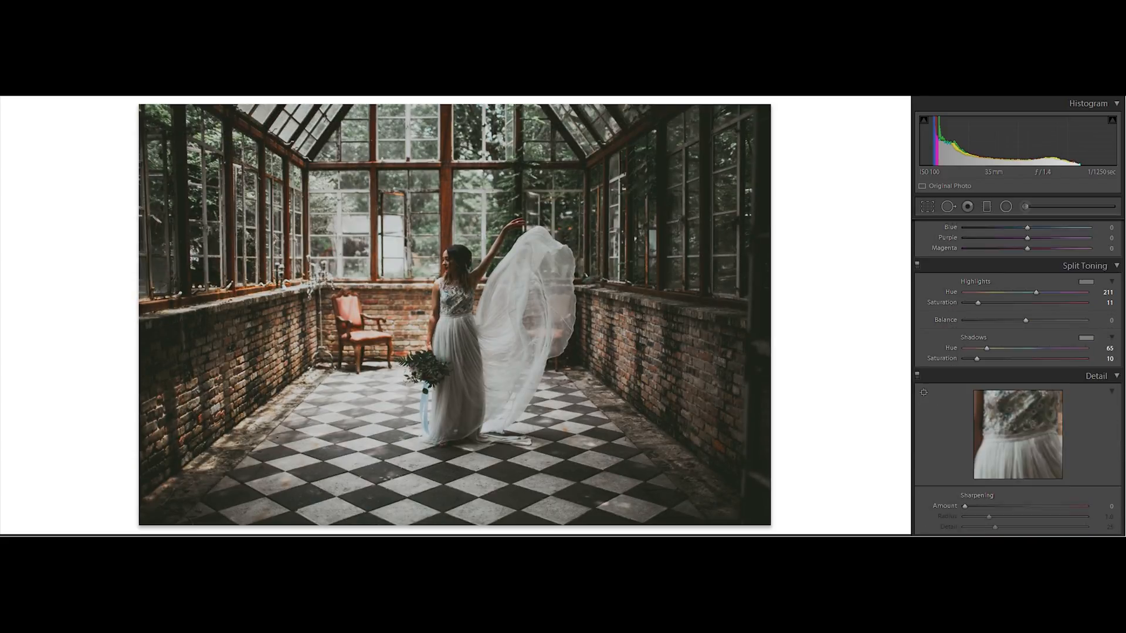
scroll(1017, 352, "down", 1)
left_click_drag(964, 273, 1079, 306)
left_click_drag(967, 334, 975, 331)
left_click_drag(969, 370, 976, 372)
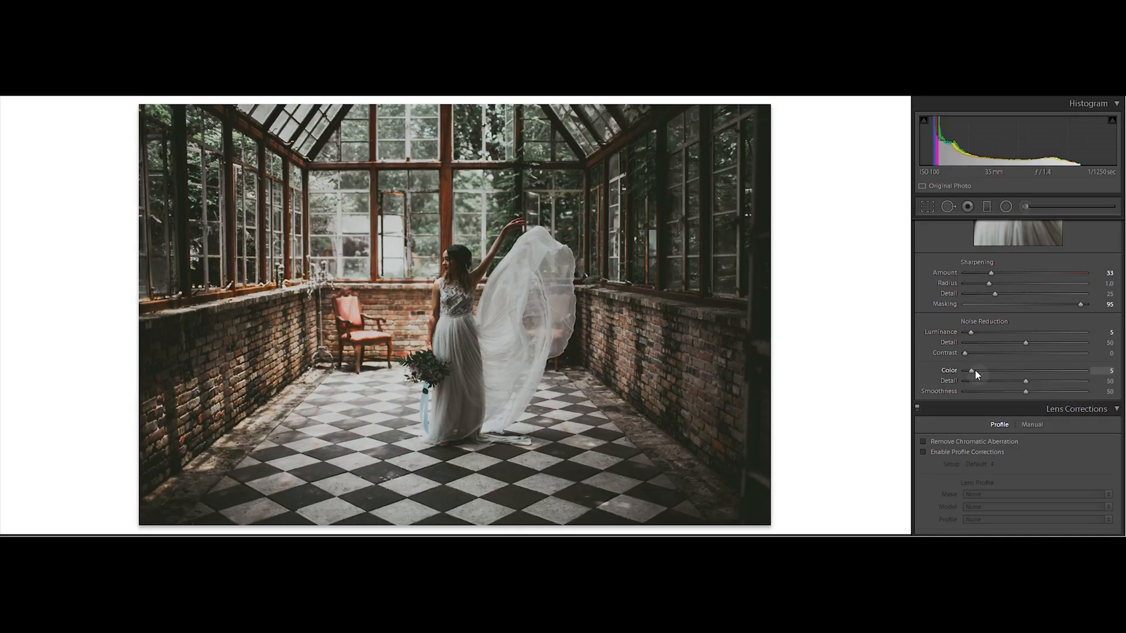
Enable lens profile corrections and set the manual Distortion amount to +3.
left_click(990, 451)
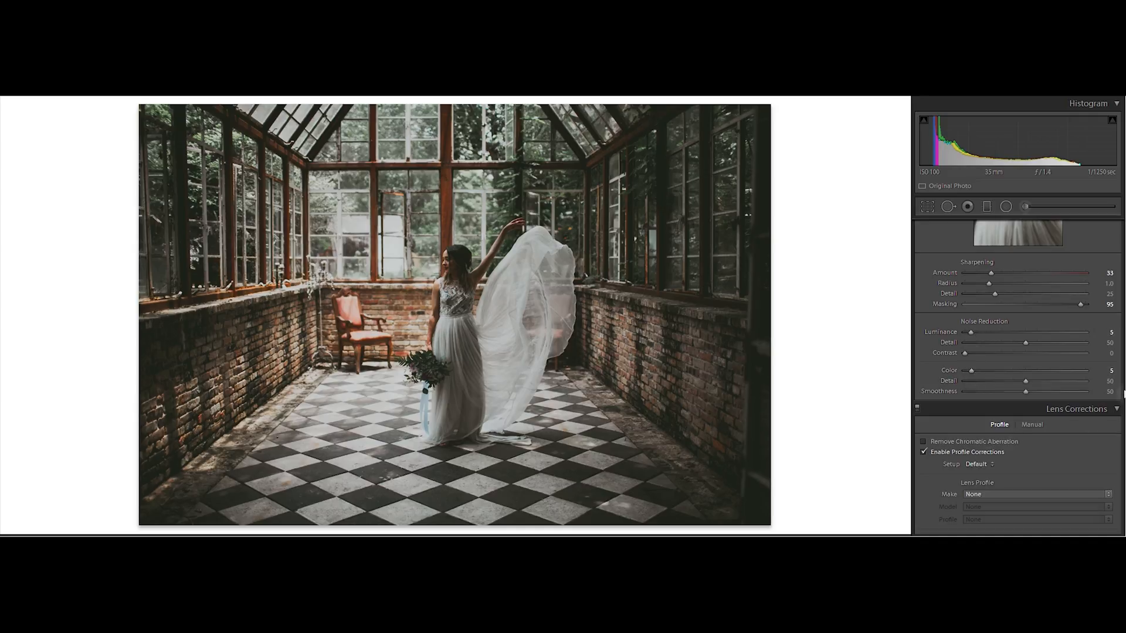
left_click(1032, 424)
scroll(1028, 342, "down", 5)
left_click_drag(1026, 324, 1028, 326)
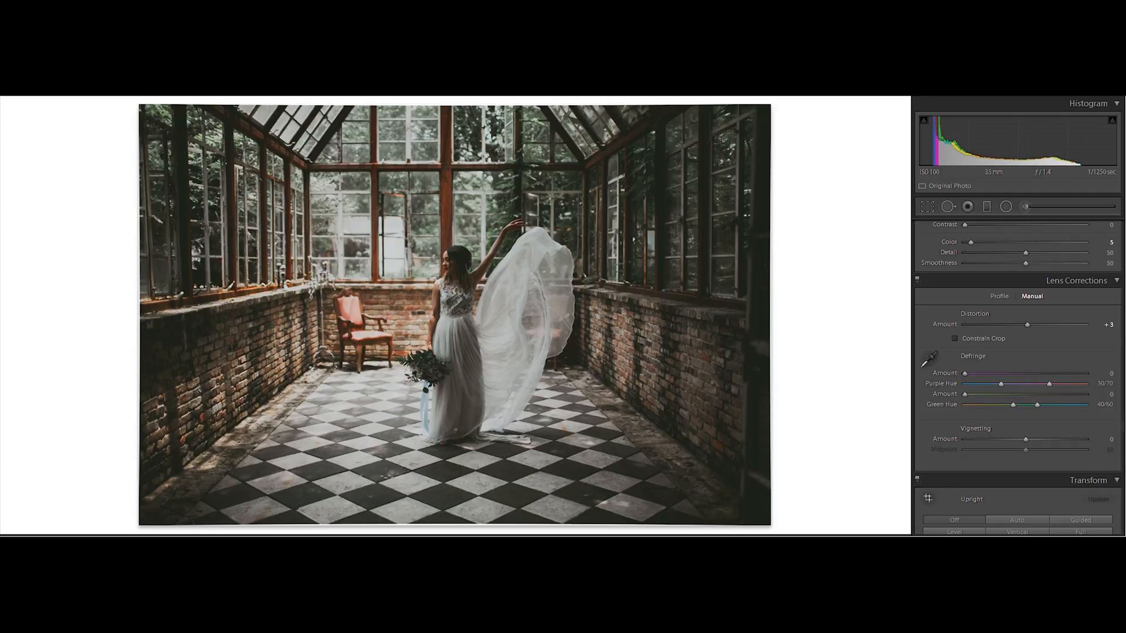
Lower the black point of the RGB channel's tone curve to deepen the blacks.
scroll(1107, 387, "up", 15)
left_click(1068, 415)
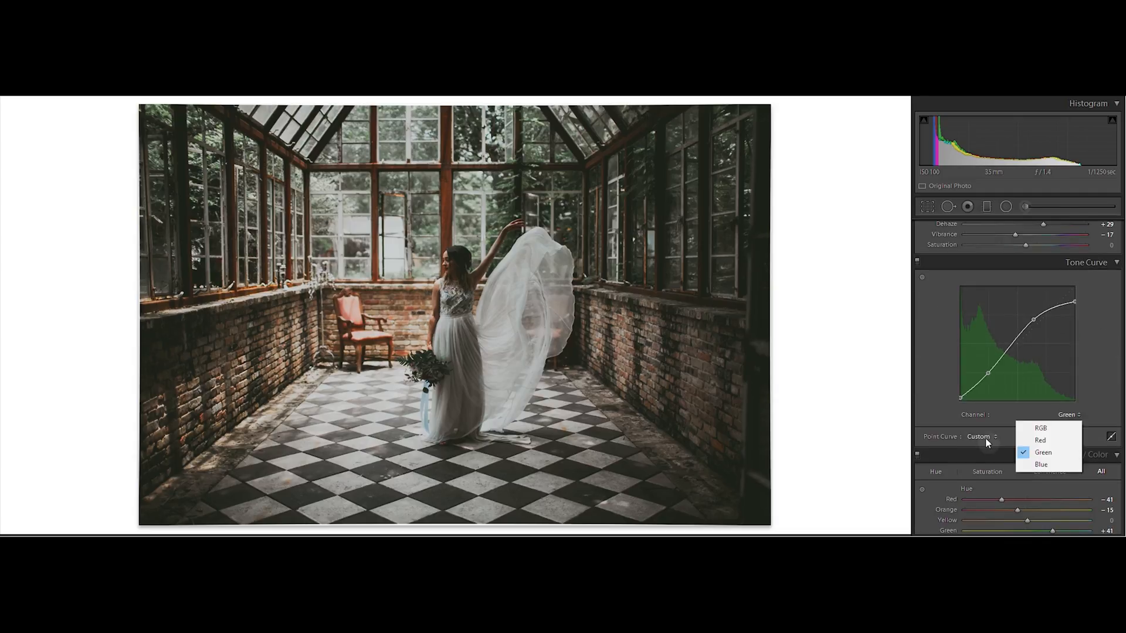
left_click(1039, 428)
left_click_drag(962, 394, 956, 402)
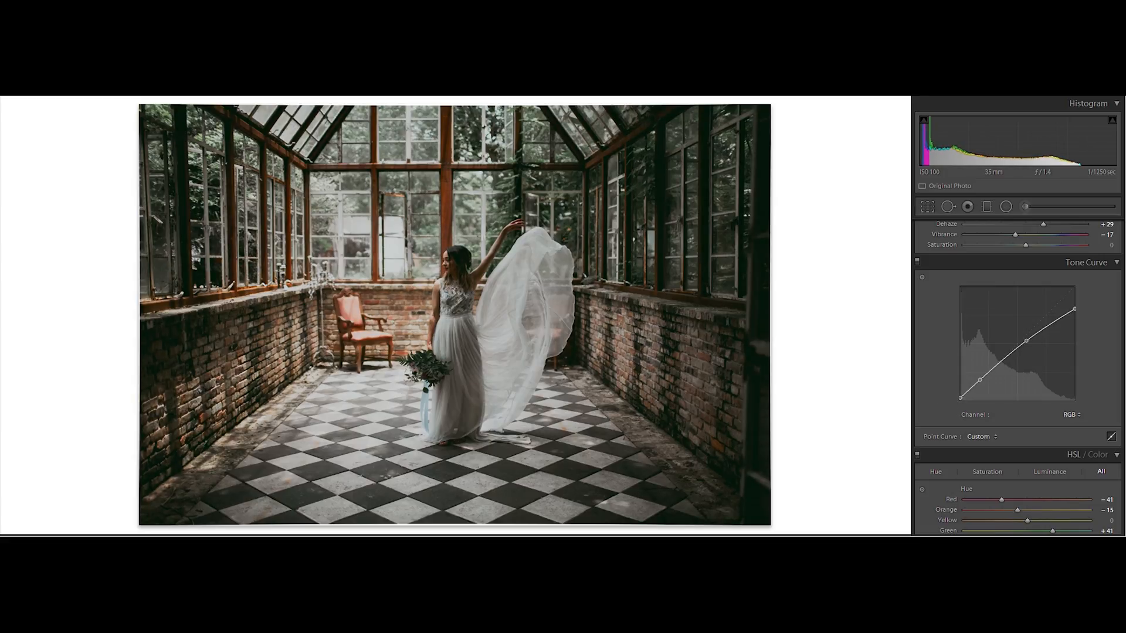
left_click(457, 571)
left_click(504, 572)
Set Temp to -1 and Tint to -5, and compare the photo with its unedited version.
scroll(1018, 378, "up", 5)
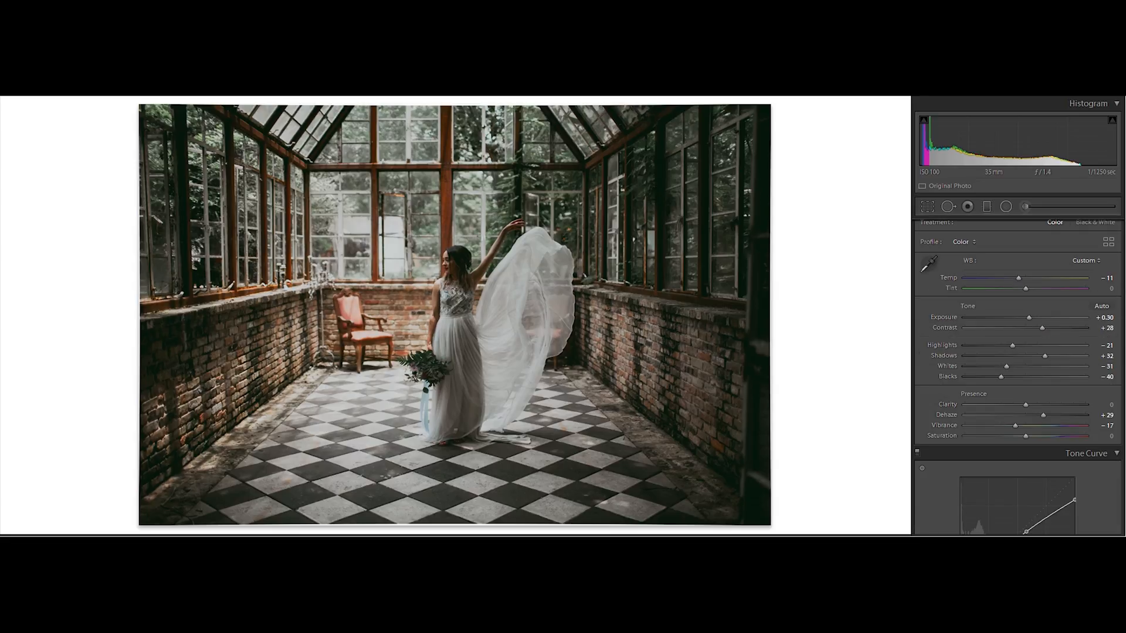
key("Up")
key("Up")
key("ctrl+shift+r")
key("ctrl+z")
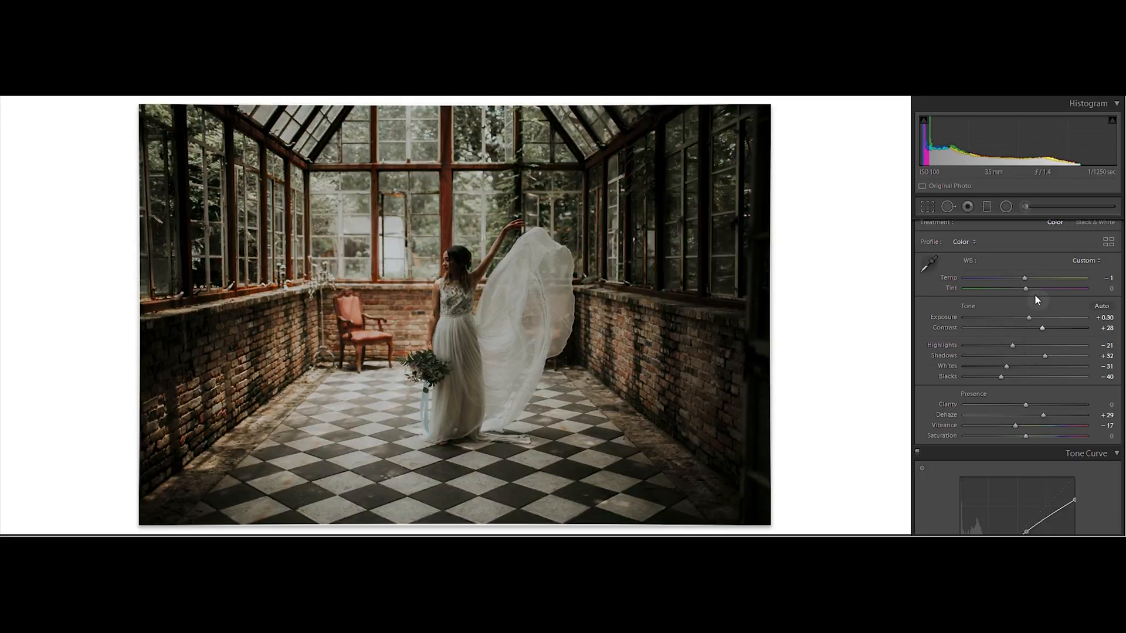
key("ctrl+shift+r")
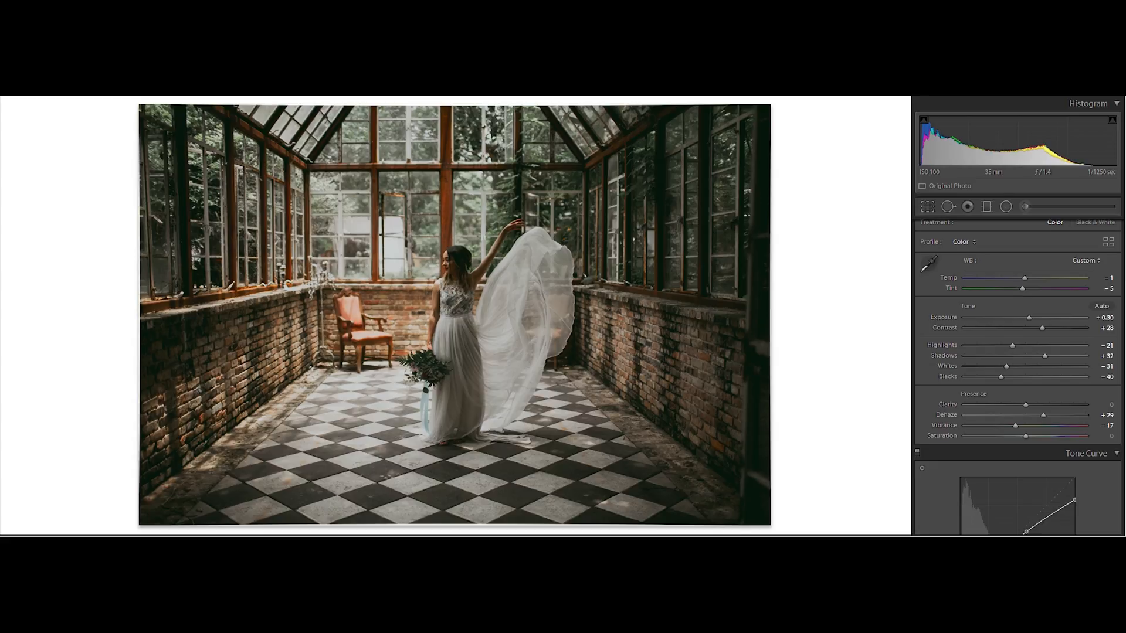
key("ctrl+z")
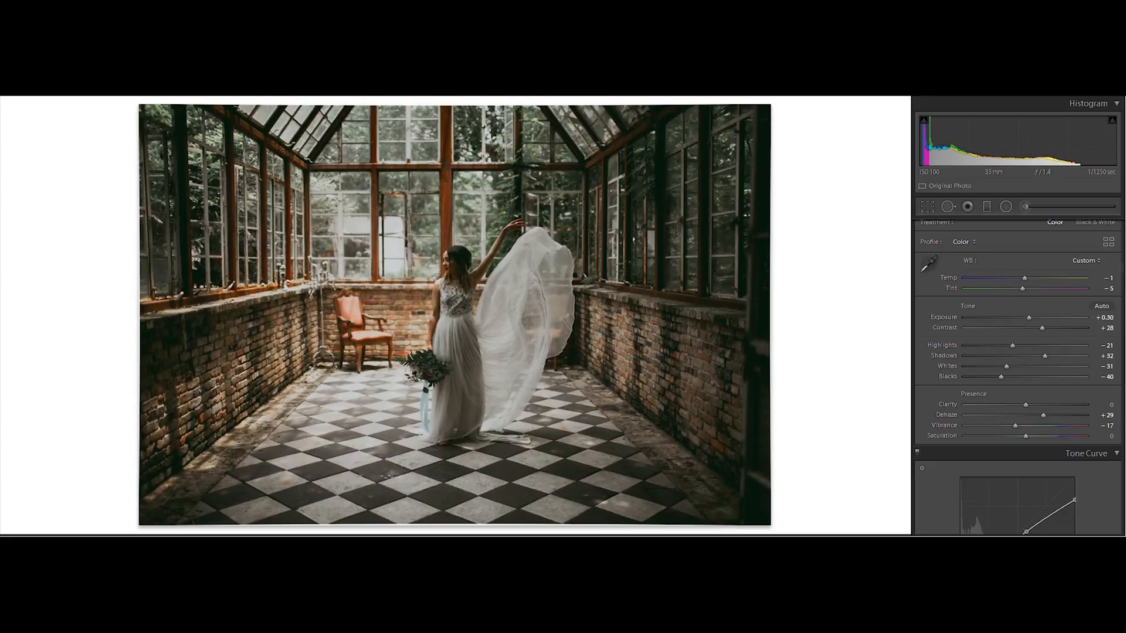
Set the Split Toning highlights Saturation to 16 and check the edit against the original photo.
scroll(1033, 346, "down", 10)
scroll(980, 325, "down", 2)
left_click_drag(978, 323, 977, 323)
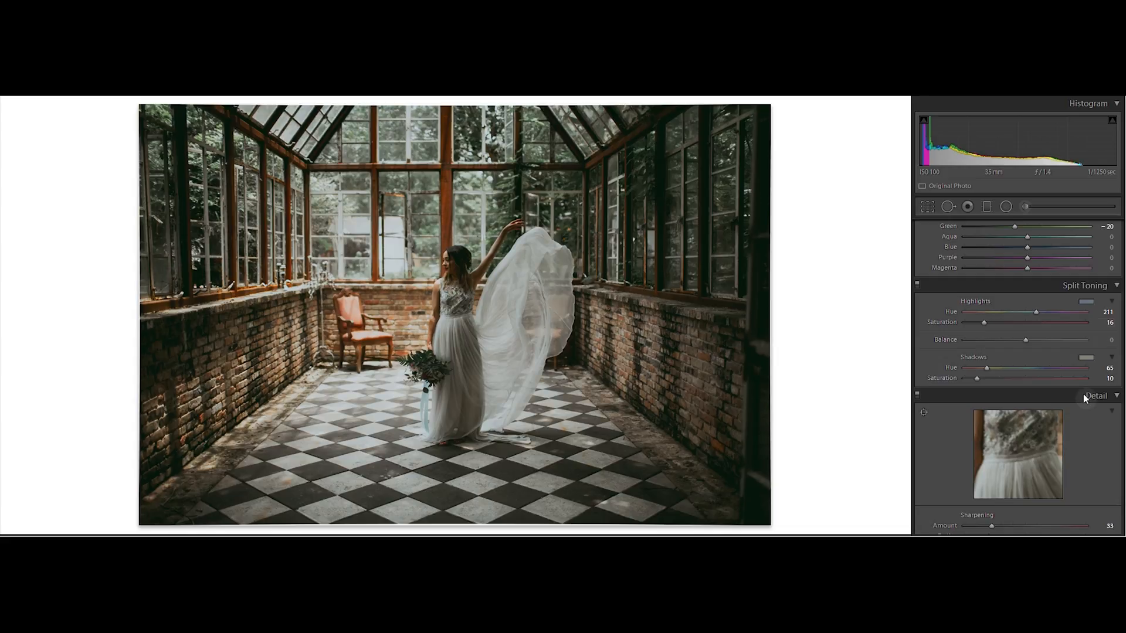
key("ctrl+shift+r")
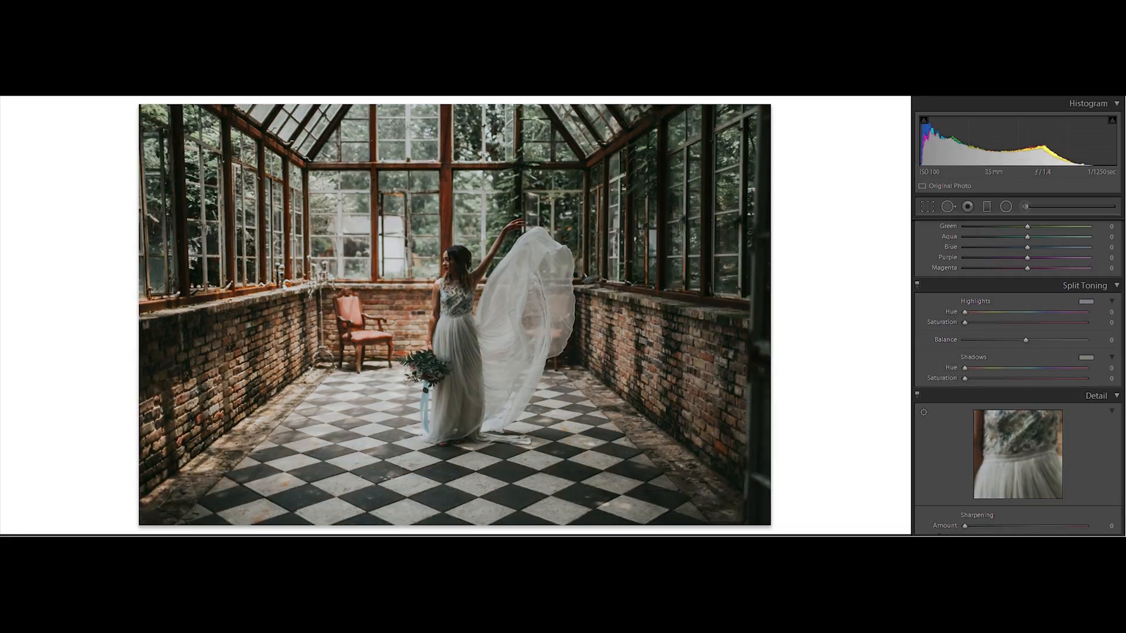
key("ctrl+z")
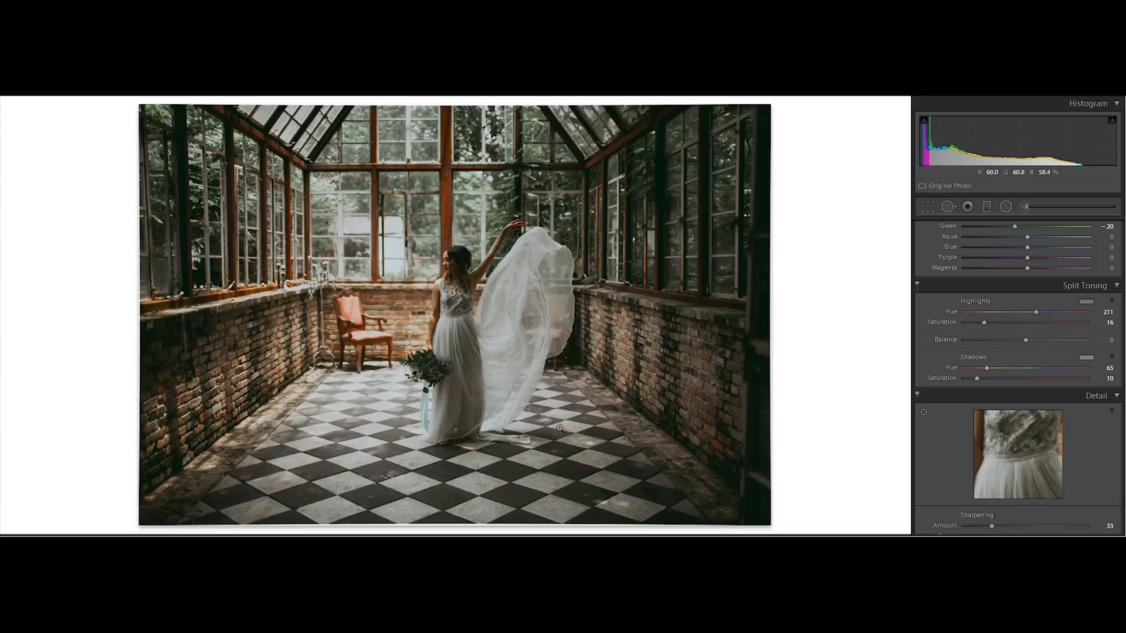
Set Clarity to +25.
scroll(1039, 282, "up", 10)
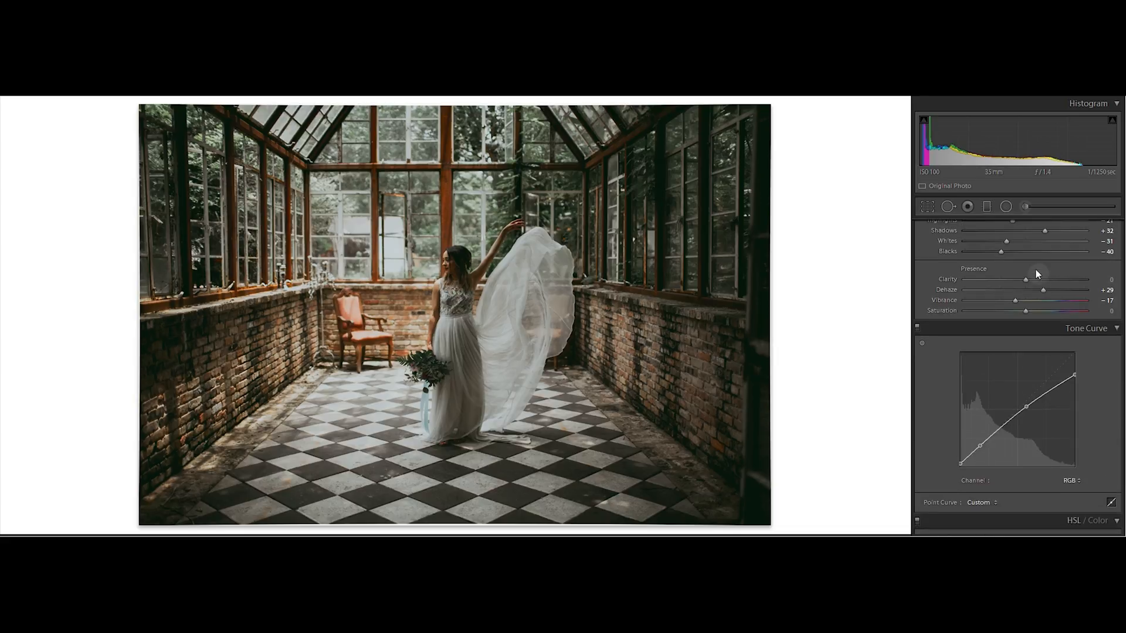
left_click_drag(1040, 279, 1041, 279)
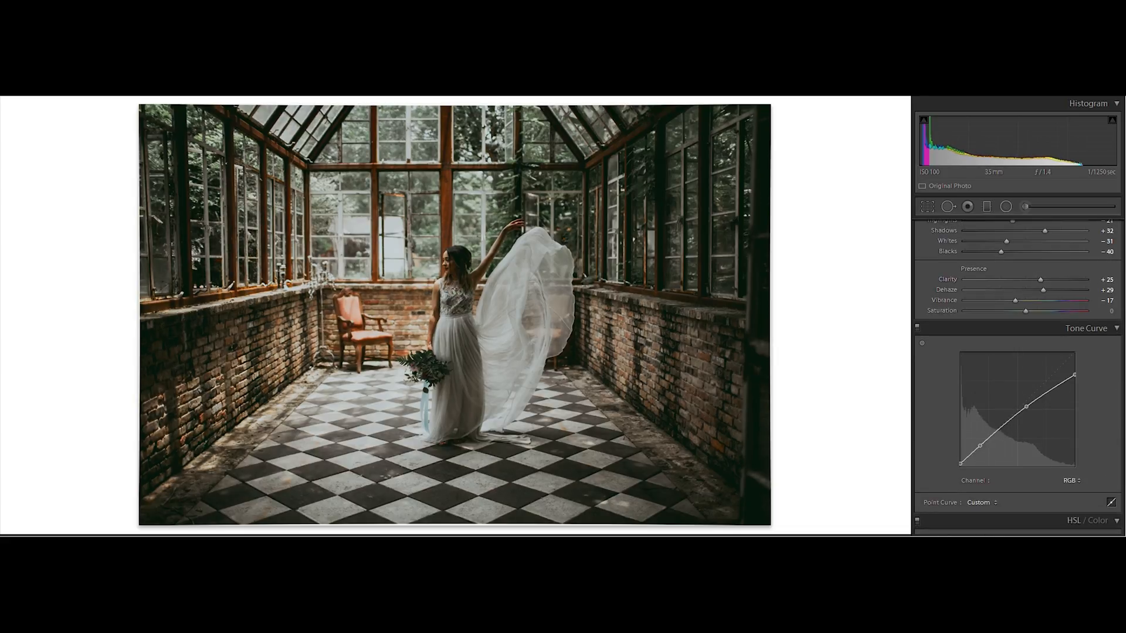
Set the HSL Orange hue to -35 and toggle between the before and after versions.
scroll(1018, 376, "down", 6)
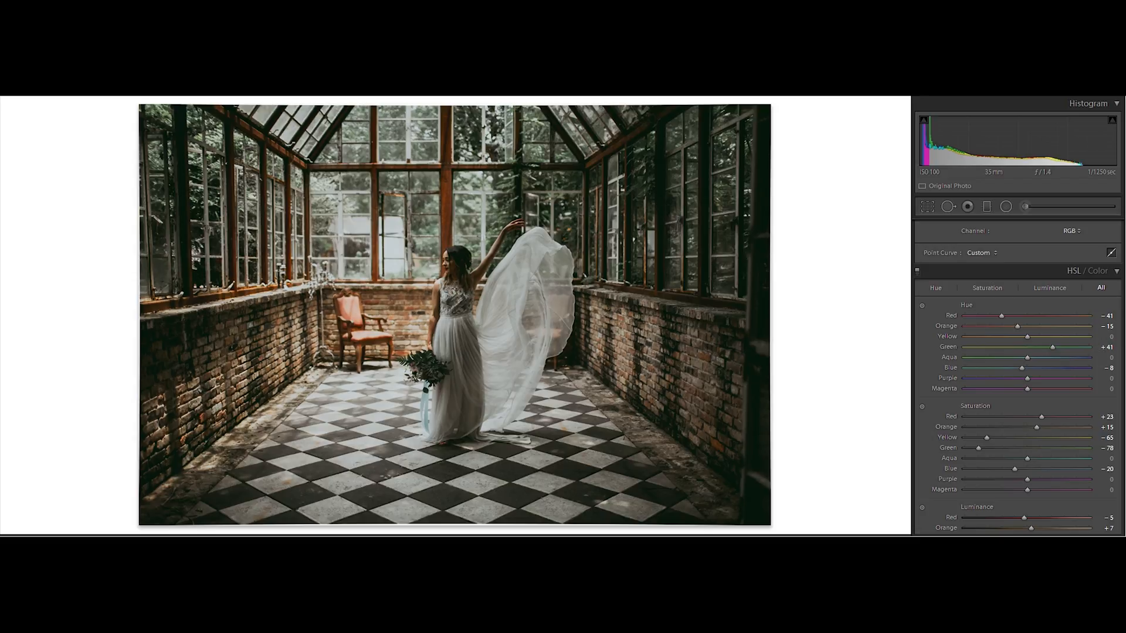
key("ctrl+shift+r")
key("ctrl+z")
key("backslash")
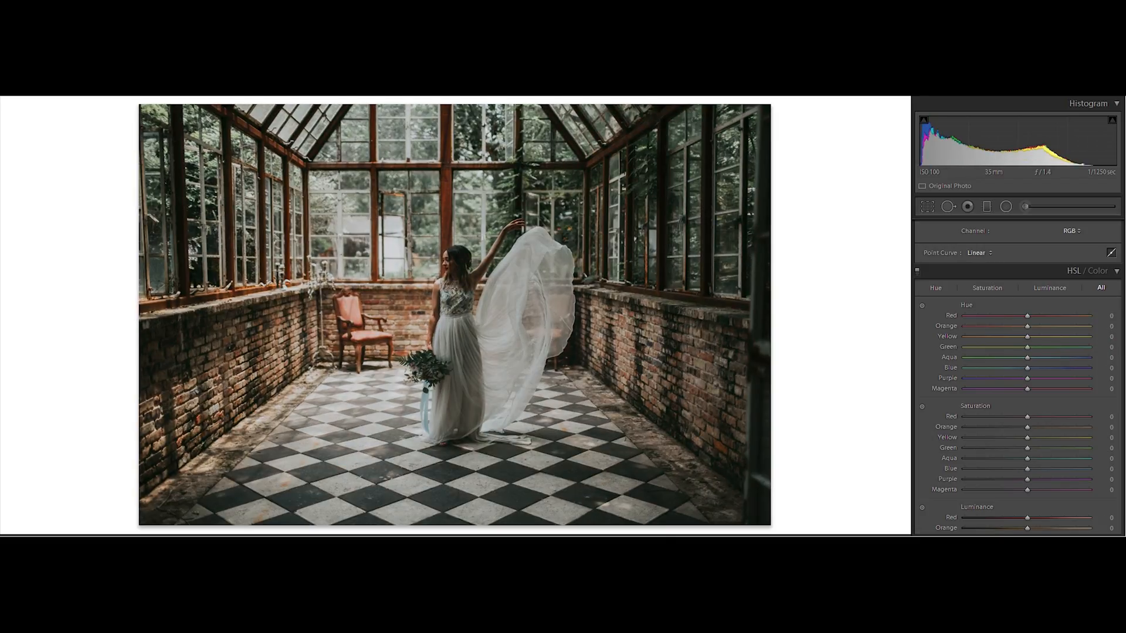
key("backslash")
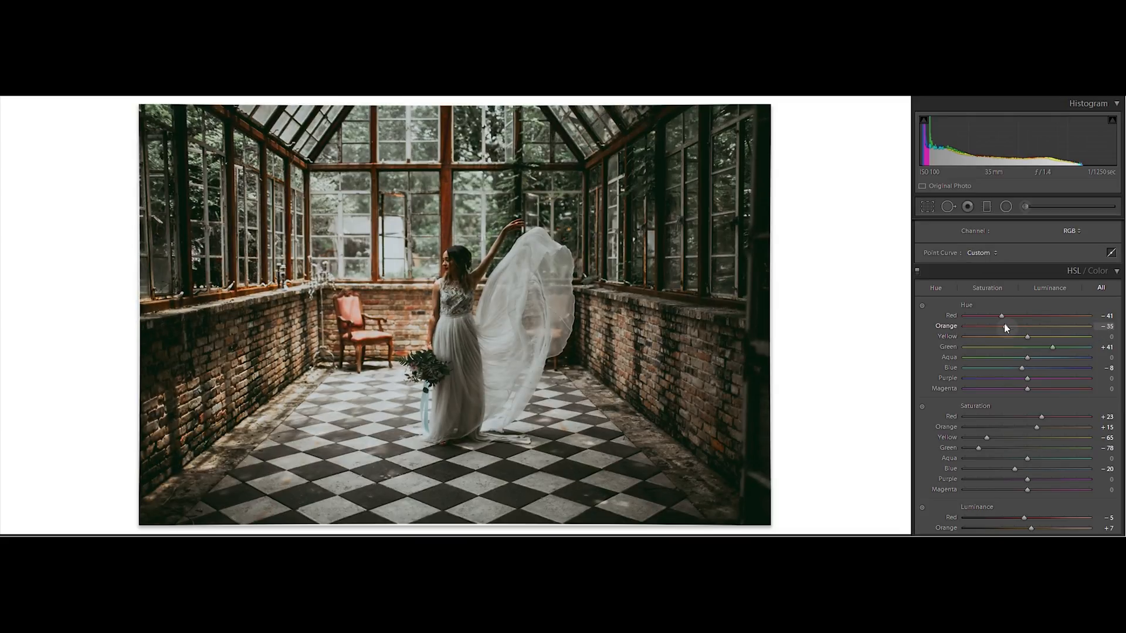
key("backslash")
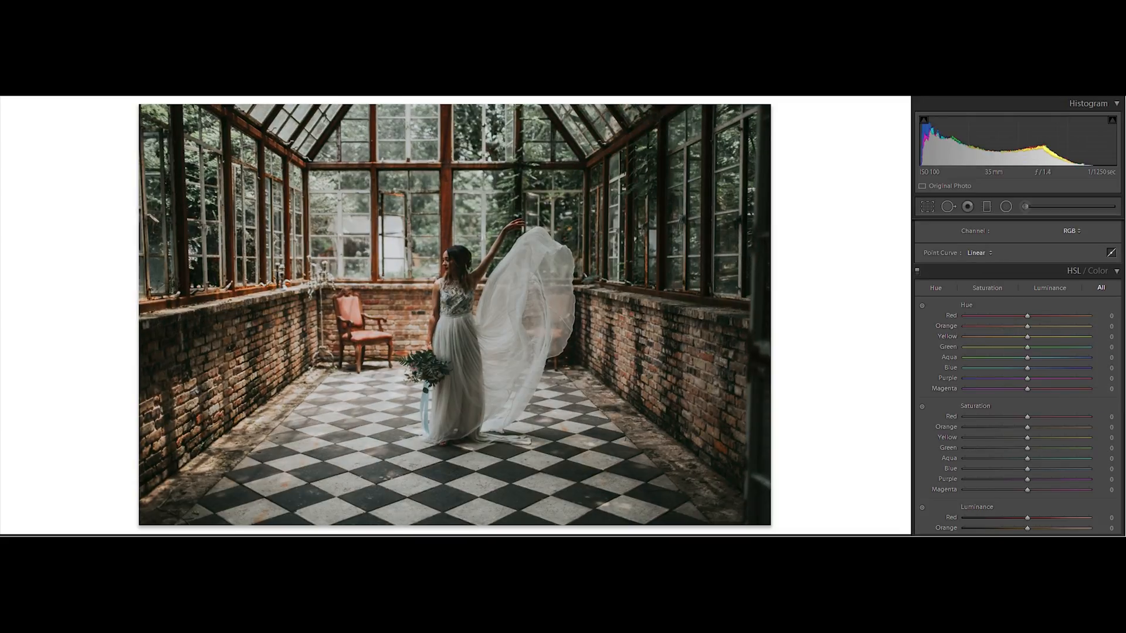
key("backslash")
Set Contrast to +43.
scroll(1058, 325, "up", 10)
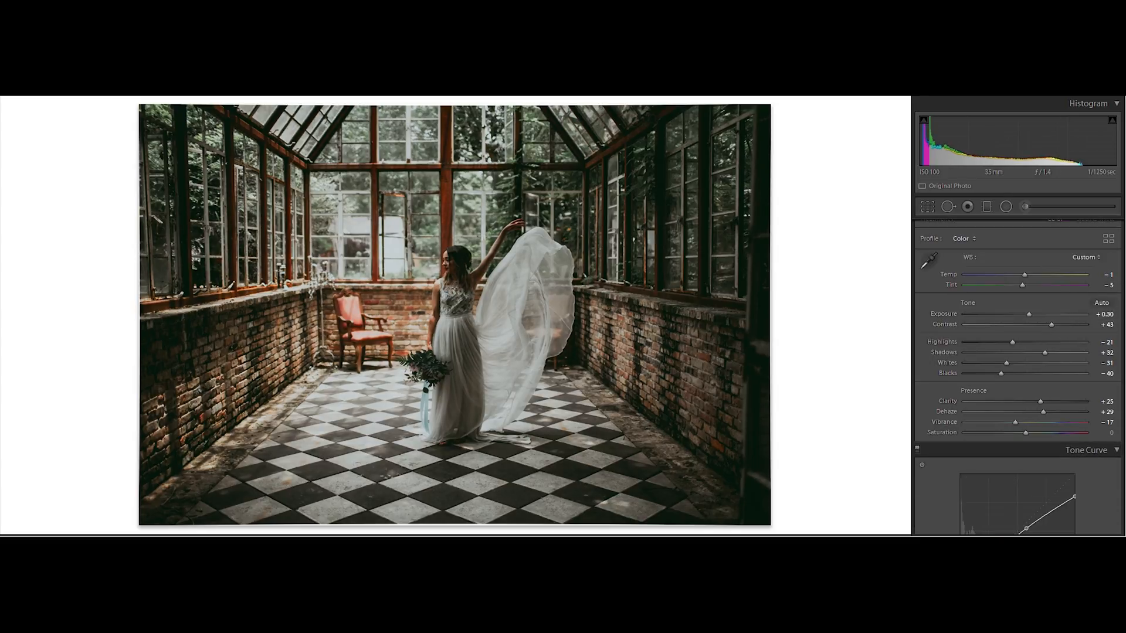
key("ctrl+shift+r")
key("ctrl+z")
Raise the manual Lens Corrections vignetting amount to lighten the photo's corners, and compare before and after.
scroll(1085, 317, "down", 10)
scroll(1018, 375, "down", 3)
left_click_drag(1025, 420, 1068, 420)
key("ctrl+shift+r")
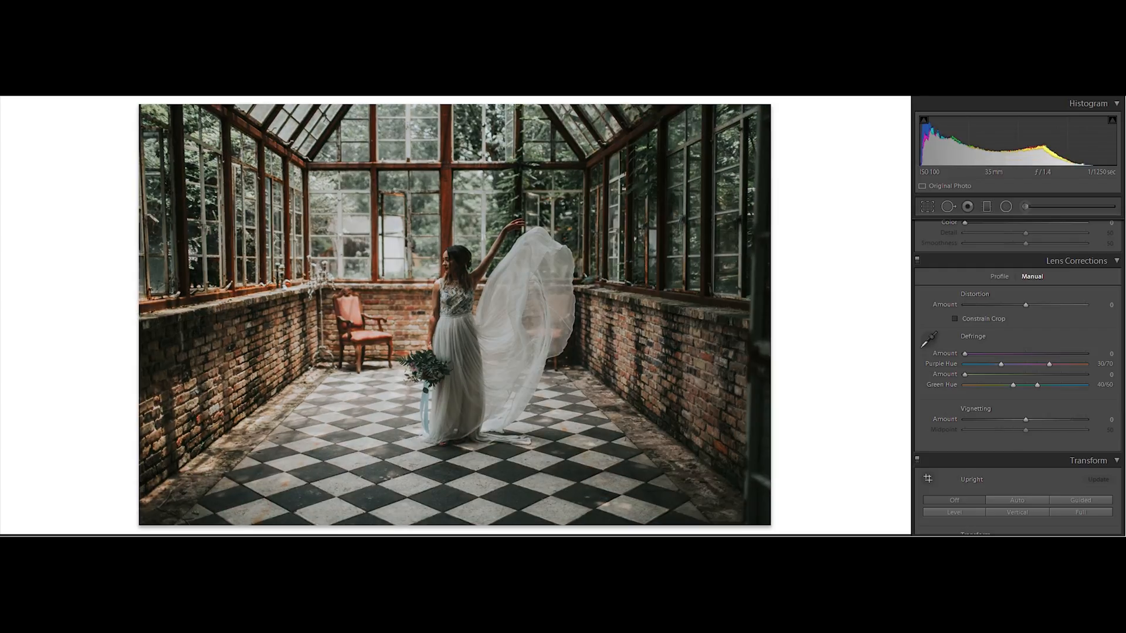
key("backslash")
scroll(1018, 378, "down", 10)
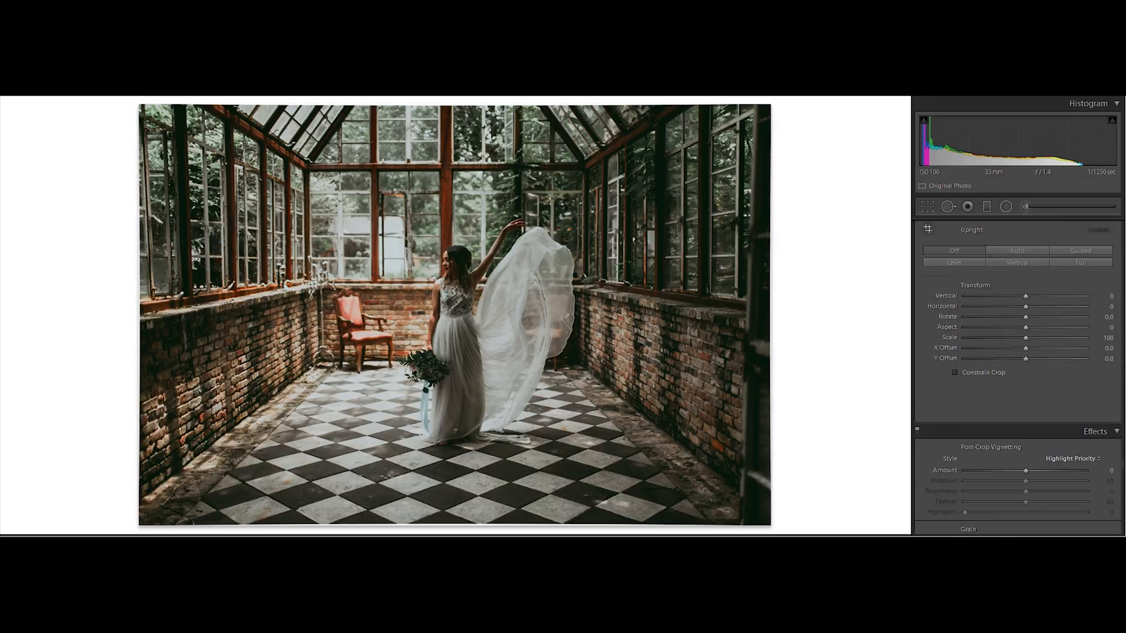
Paste the bridal photo's develop settings onto the palm-lined greenhouse path photo and warm its Temp.
scroll(1017, 378, "up", 20)
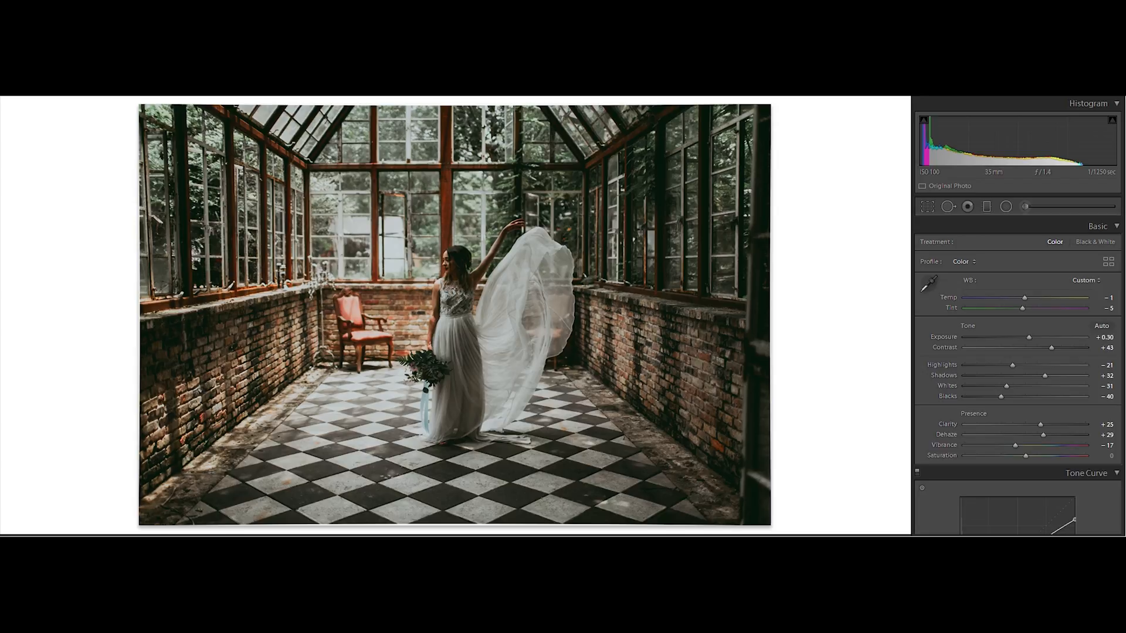
key("Right")
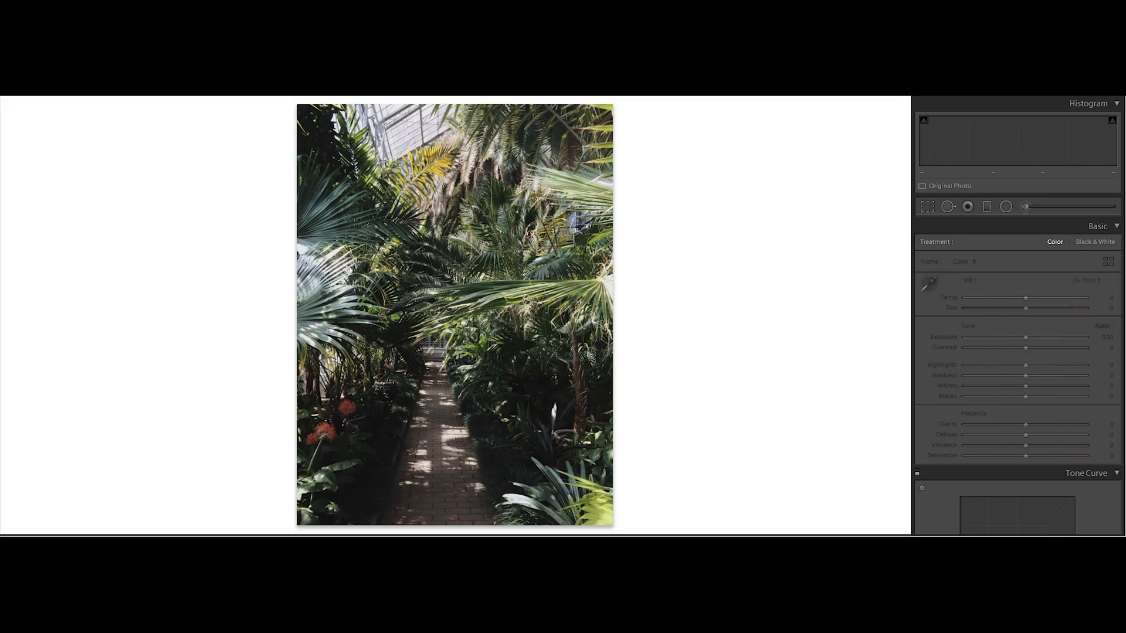
key("ctrl+shift+v")
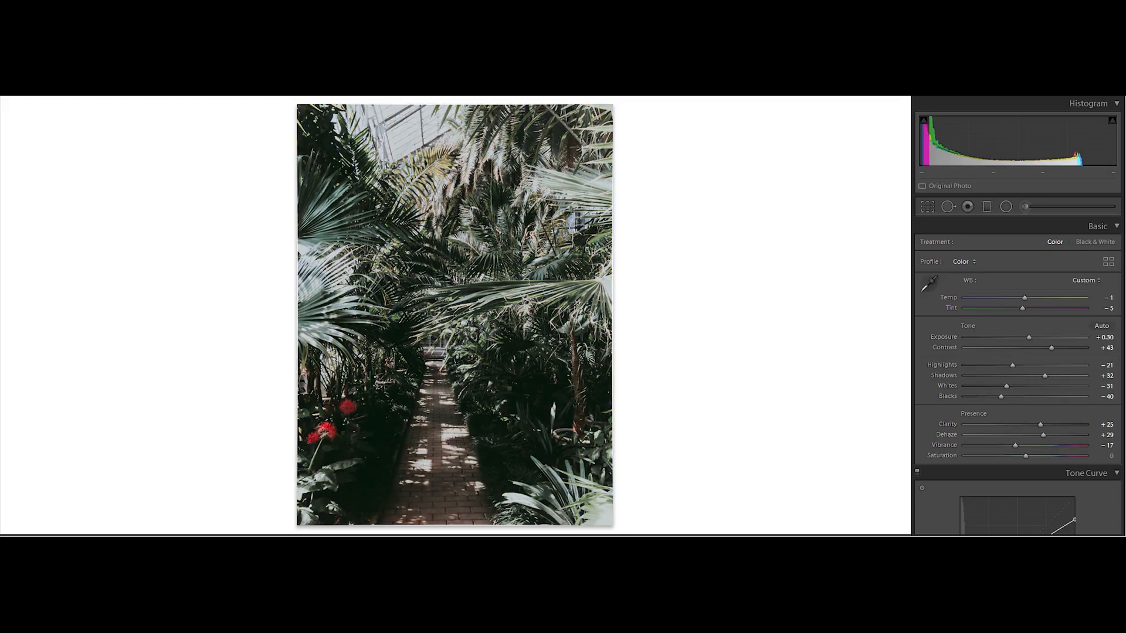
left_click_drag(1034, 302, 1041, 298)
key("minus")
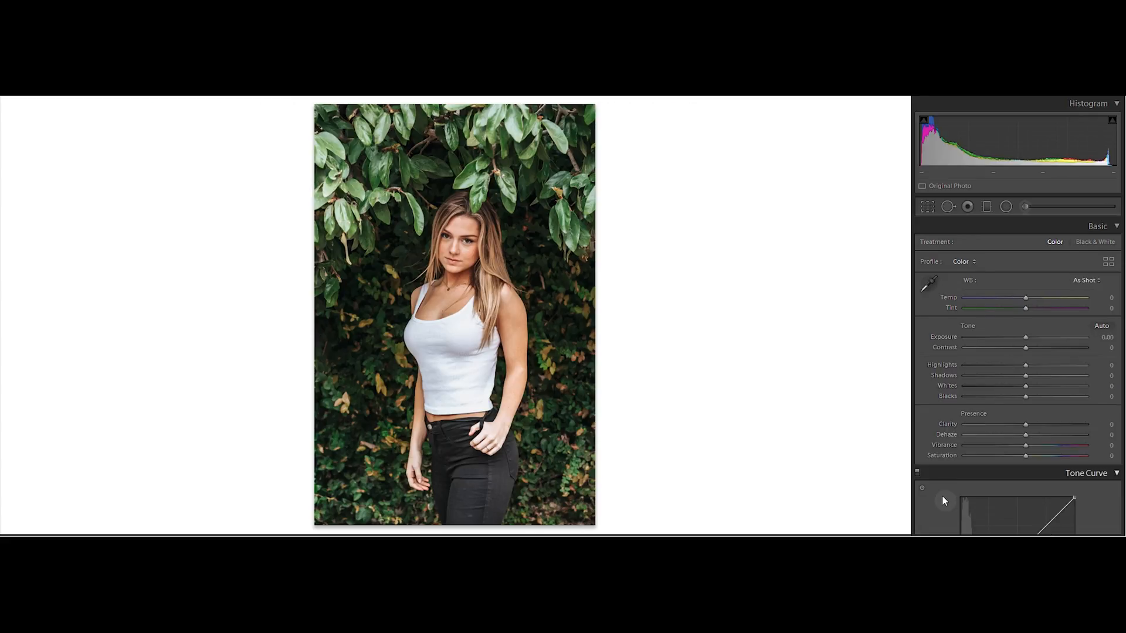
Paste the bridal photo's develop settings onto the portrait of the woman in the white tank top.
key("ctrl+shift+v")
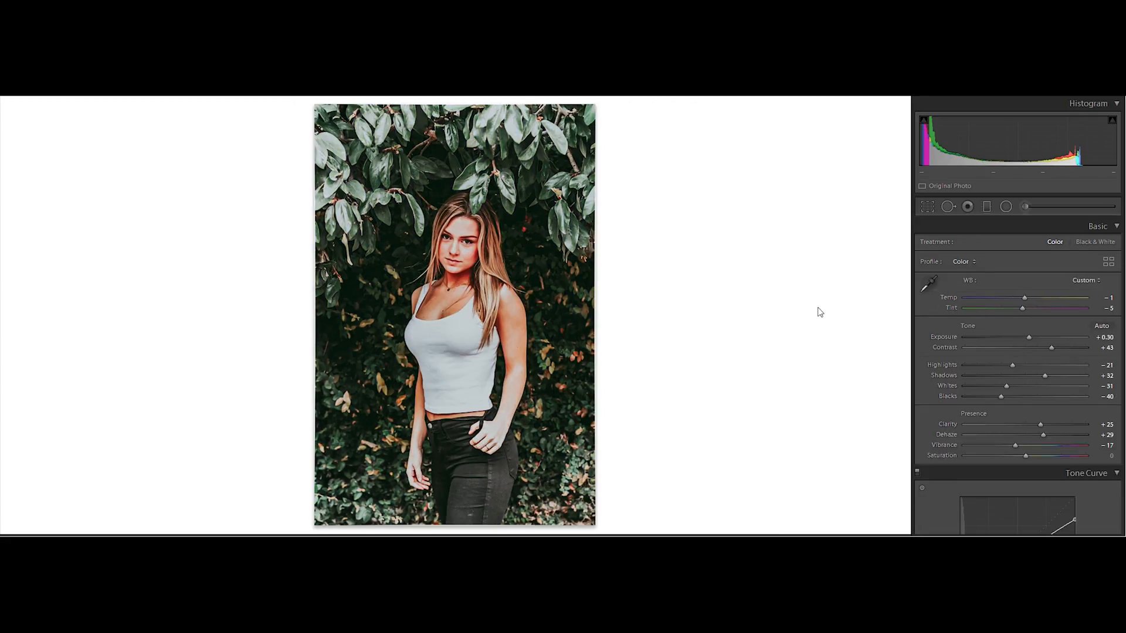
key("minus")
key("equal")
Set HSL saturation to Red -37 and Orange -36, and luminance to Red +68, Orange -22 and Yellow -13.
scroll(1007, 331, "down", 10)
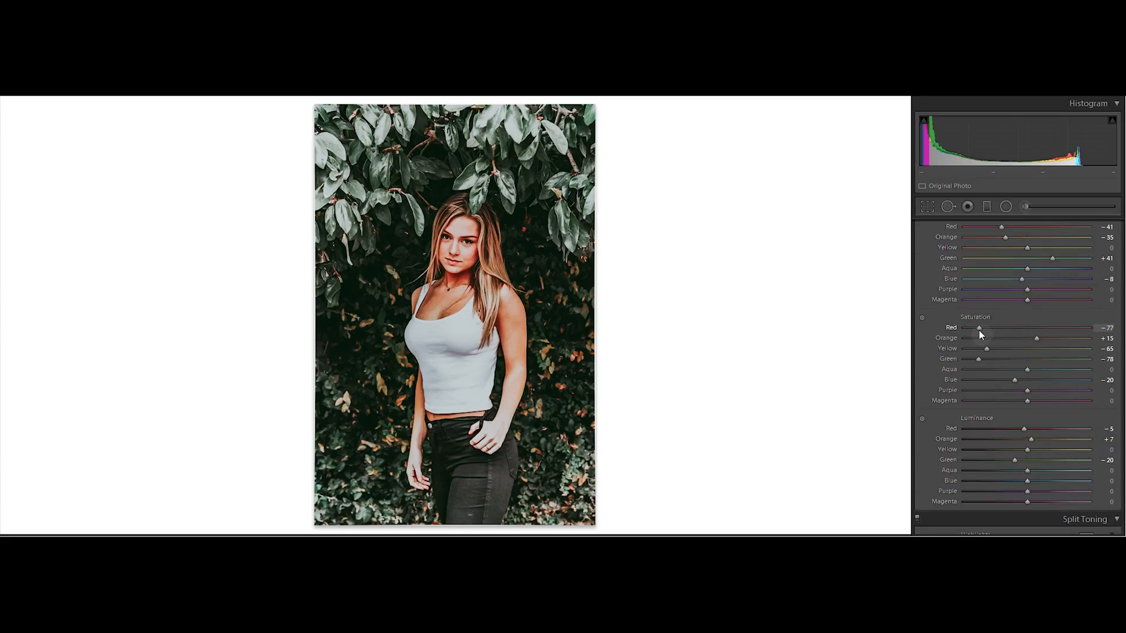
left_click_drag(1010, 329, 1018, 338)
left_click_drag(1003, 440, 1070, 428)
left_click(1004, 328)
left_click_drag(974, 338, 1013, 339)
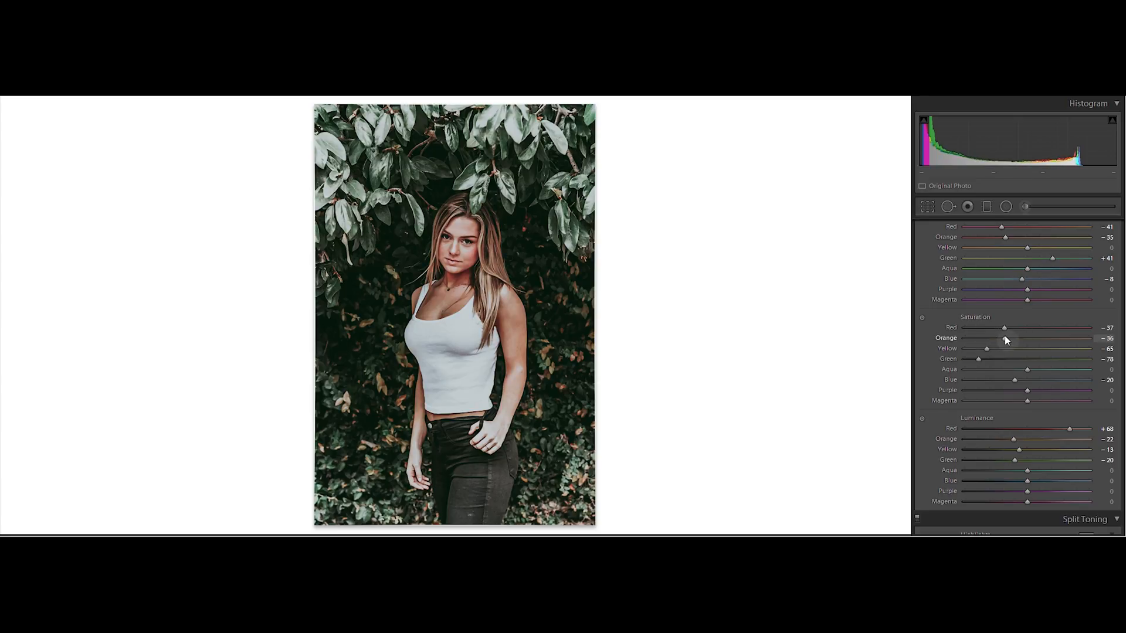
Refine the portrait's skin tones by setting HSL Red saturation to -18 and shifting Red hue to about -4.
left_click_drag(998, 326, 1023, 339)
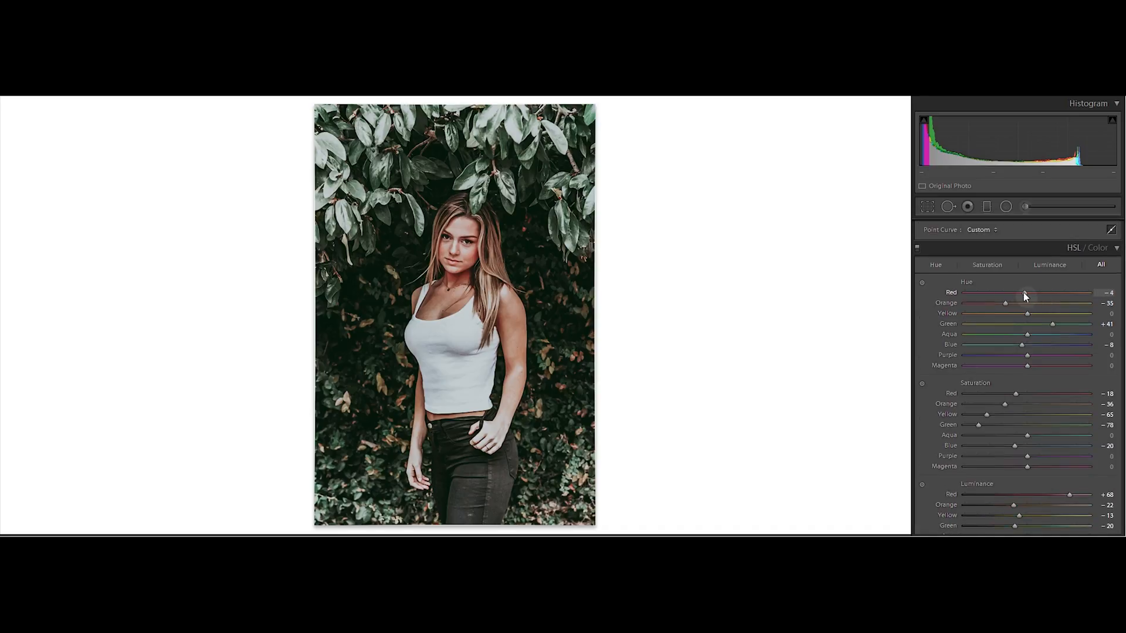
mouse_move(1020, 303)
left_mouse_down()
mouse_move(1036, 306)
mouse_move(1015, 306)
left_mouse_up()
scroll(1090, 345, "down", 3)
left_click_drag(994, 357, 987, 358)
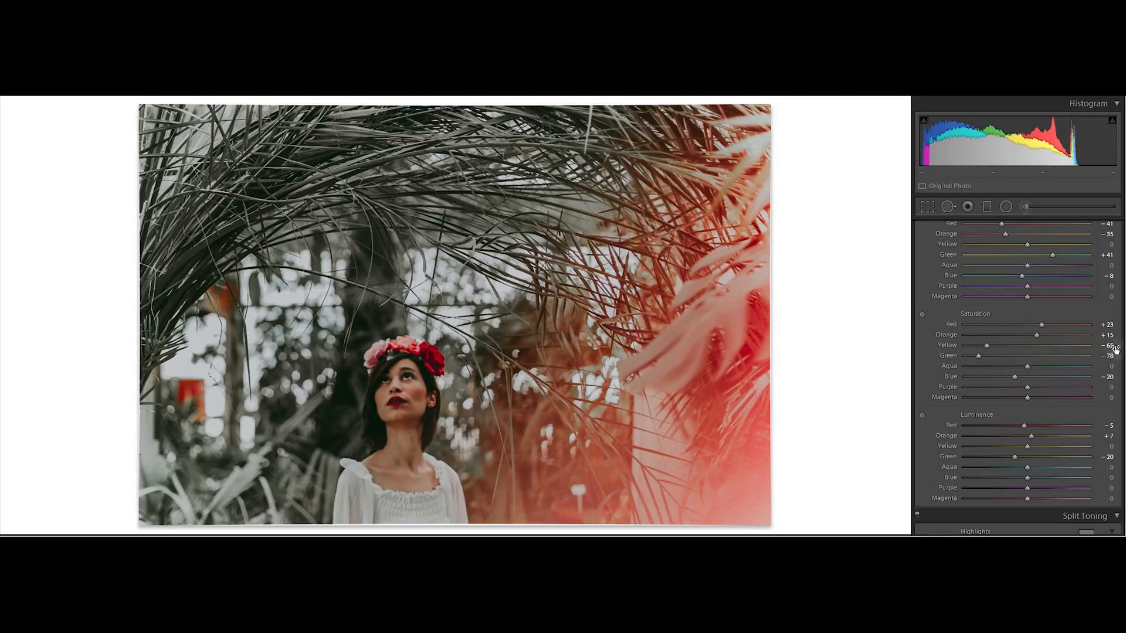
Adjust the HSL saturation of the pasted look on the flower-crown photo under the palm fronds.
scroll(1103, 357, "down", 1)
scroll(1017, 376, "down", 2)
scroll(1017, 376, "up", 1)
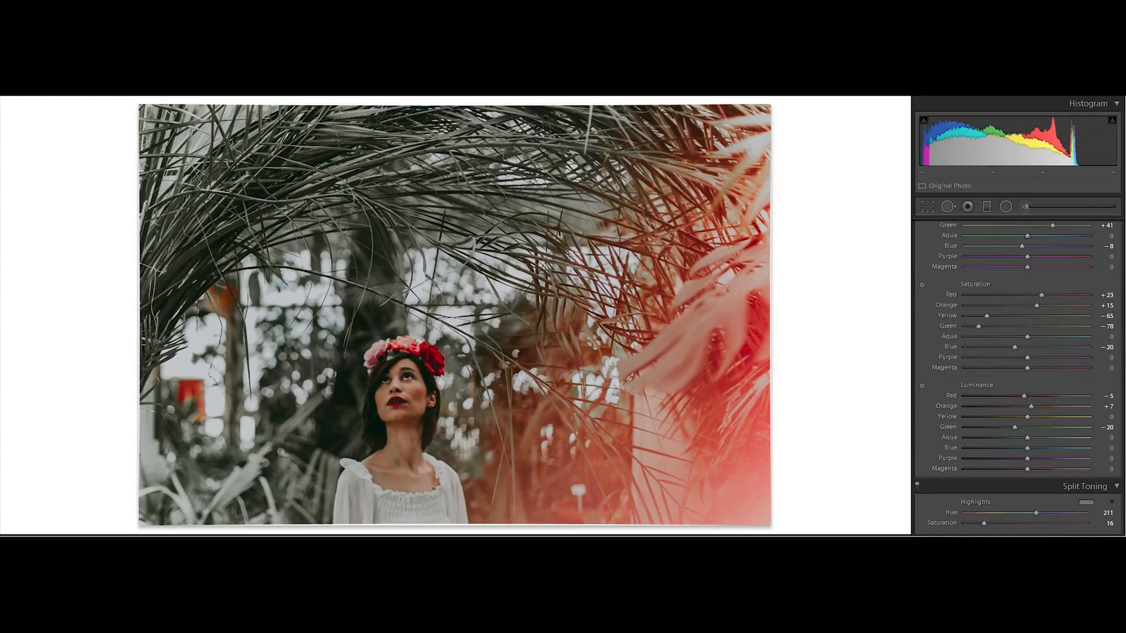
left_click(1003, 334)
left_click_drag(1002, 335, 1010, 335)
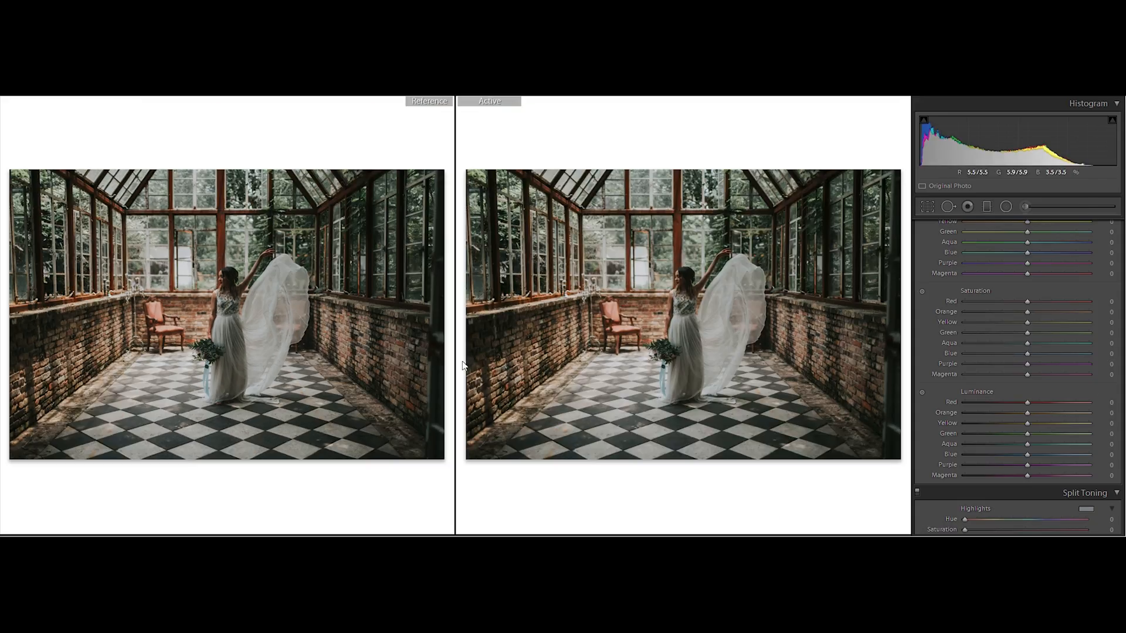
key("Right")
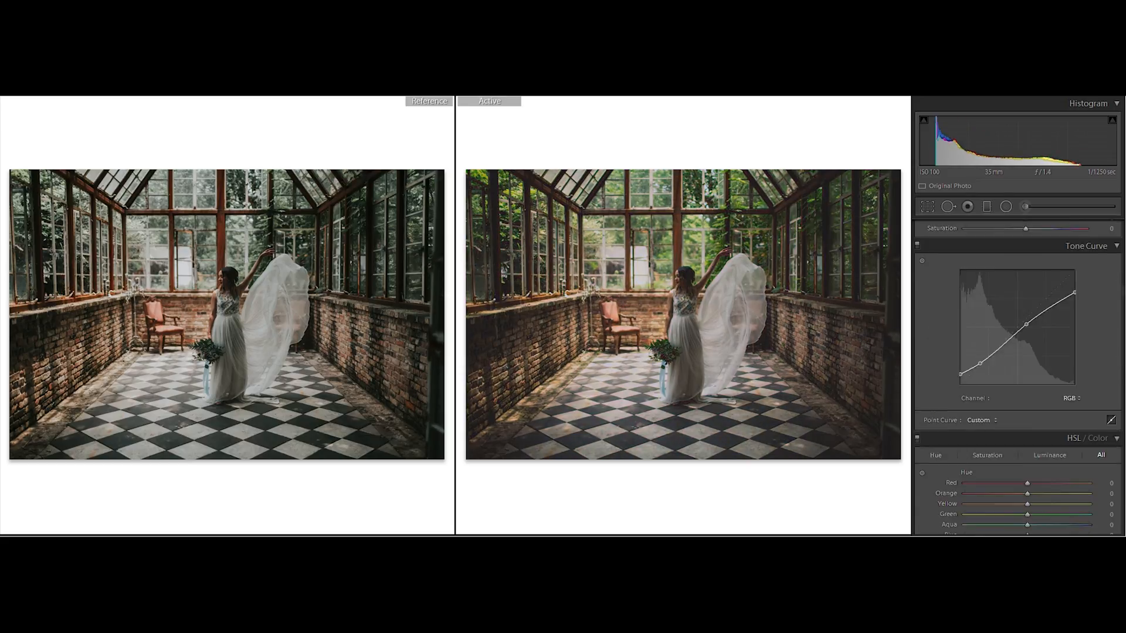
scroll(987, 368, "up", 5)
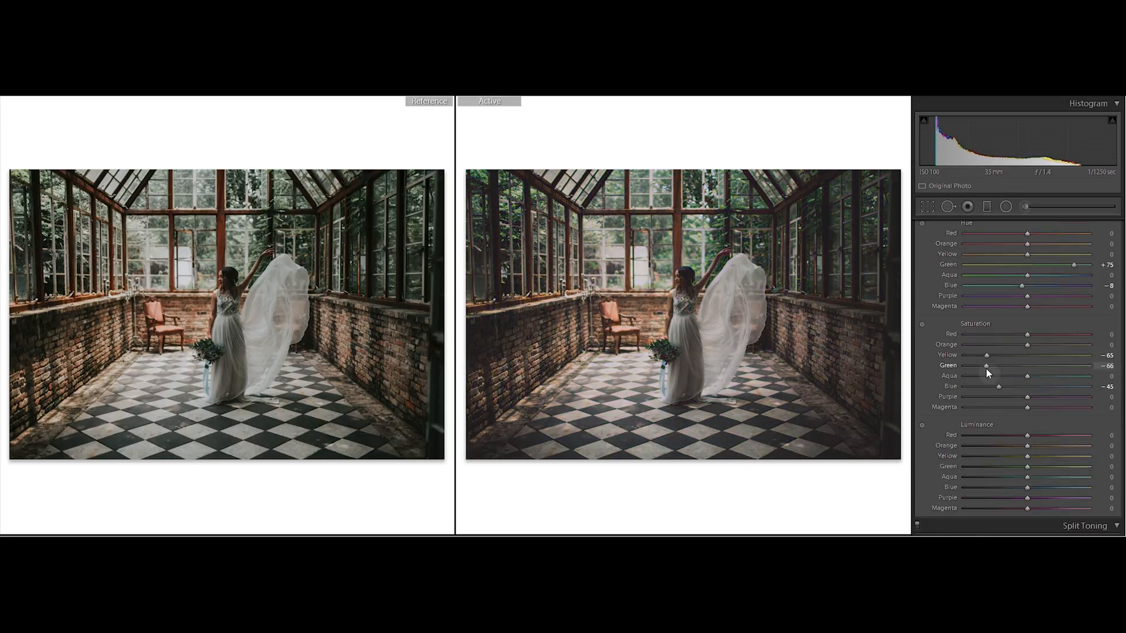
scroll(1029, 265, "down", 10)
scroll(1047, 286, "up", 8)
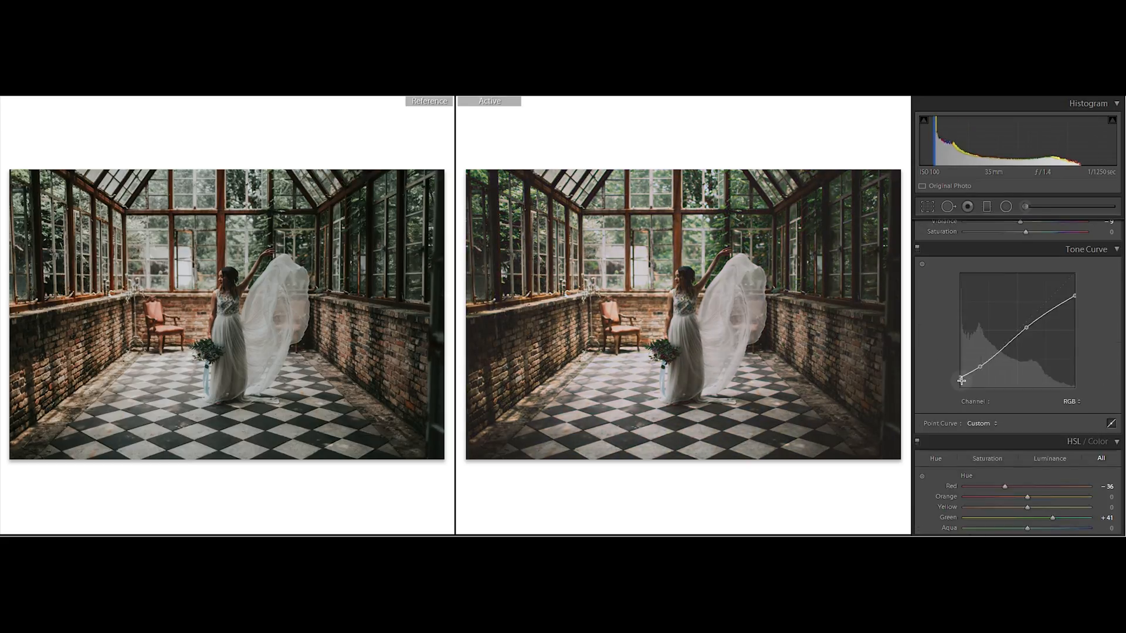
scroll(1041, 393, "down", 8)
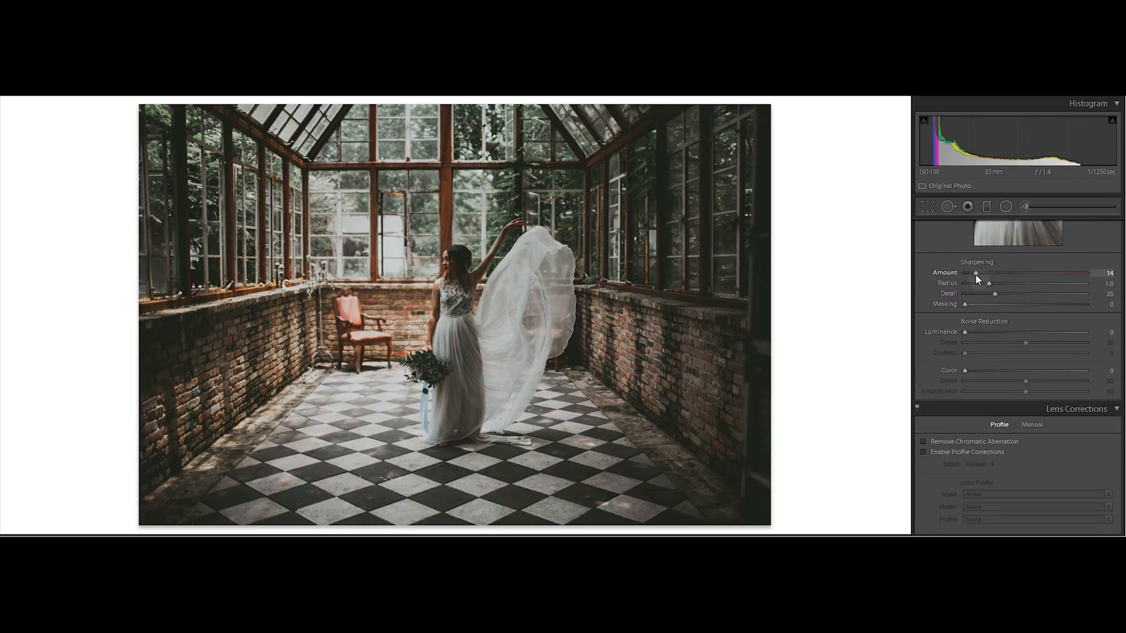